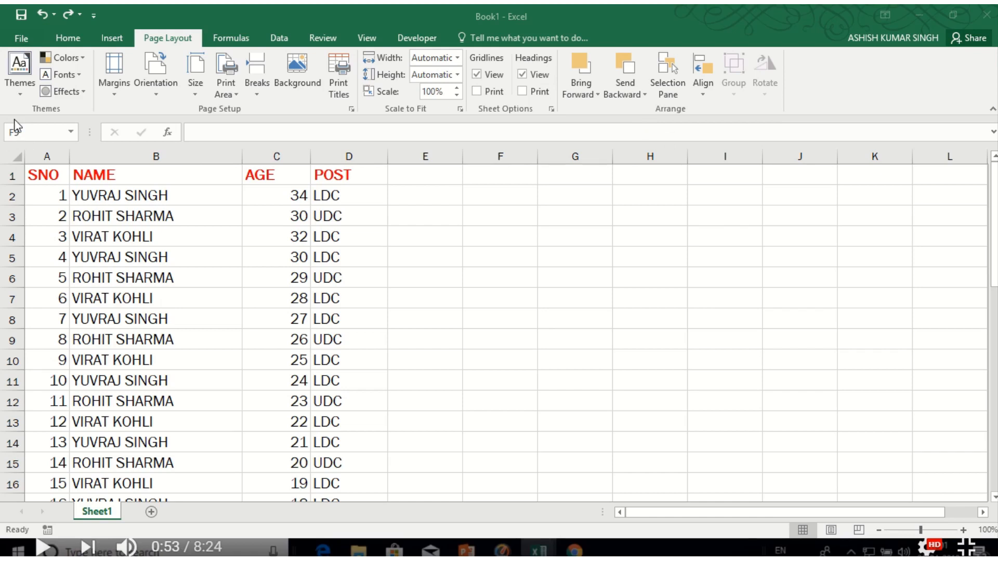
Try the Integral theme on the workbook and replace it with the Circuit theme
left_click(122, 215)
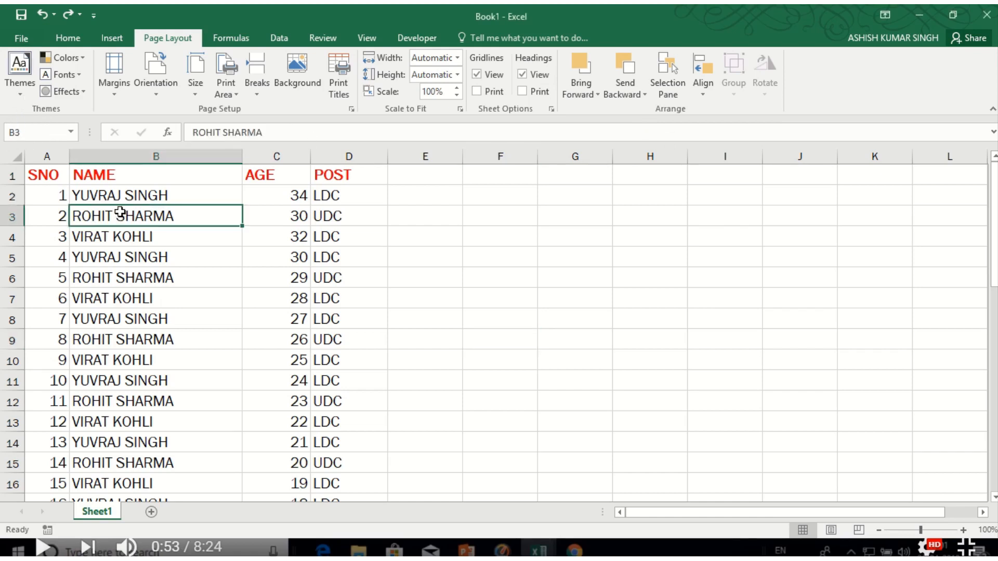
left_click(21, 96)
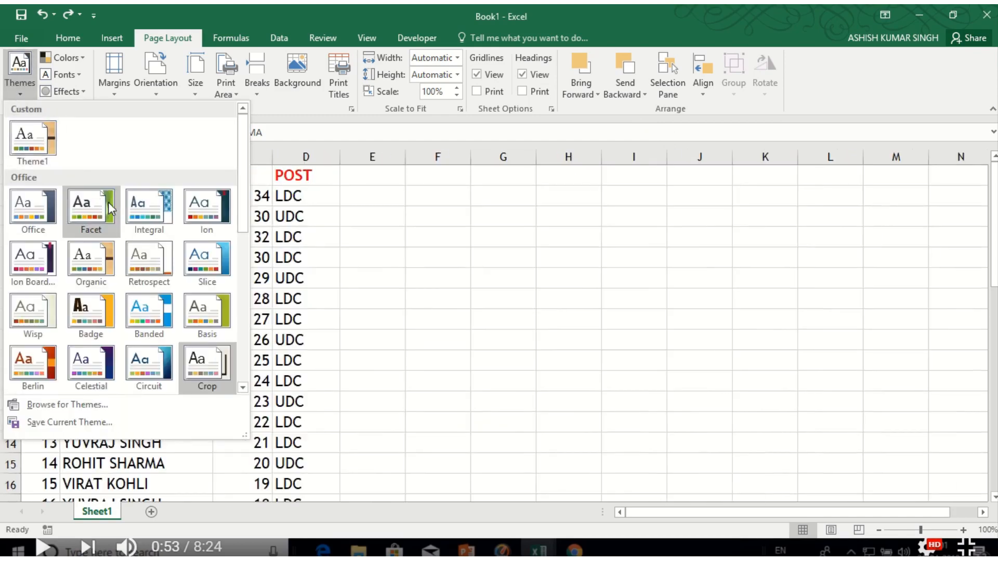
left_click(153, 220)
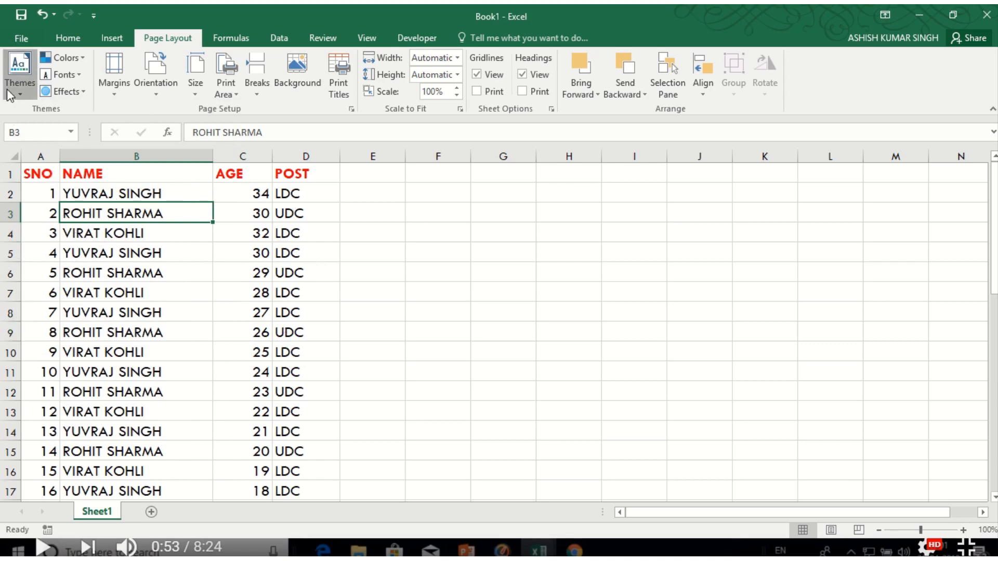
left_click(20, 70)
left_click(149, 366)
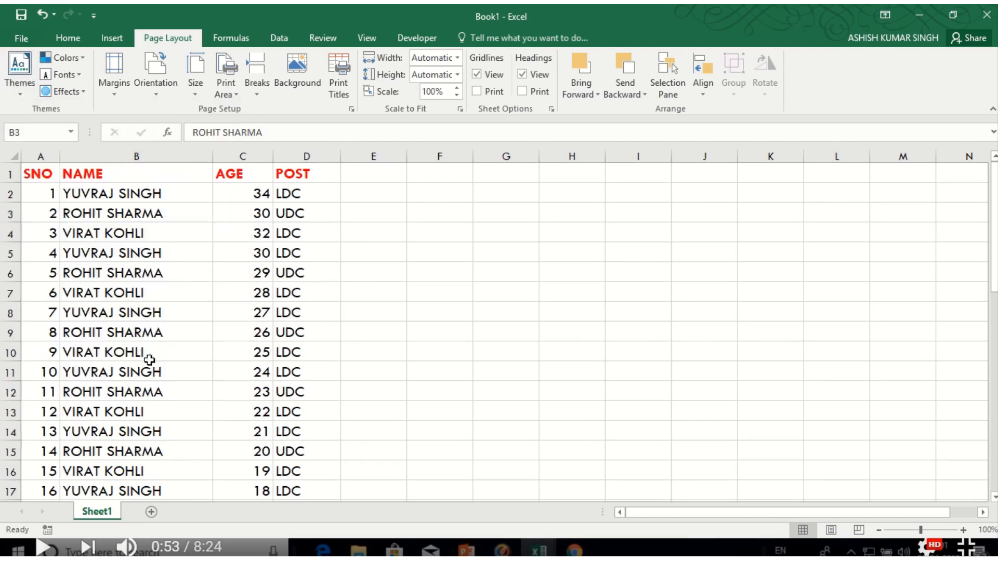
Set the workbook's theme colors to Green Yellow
left_click(82, 59)
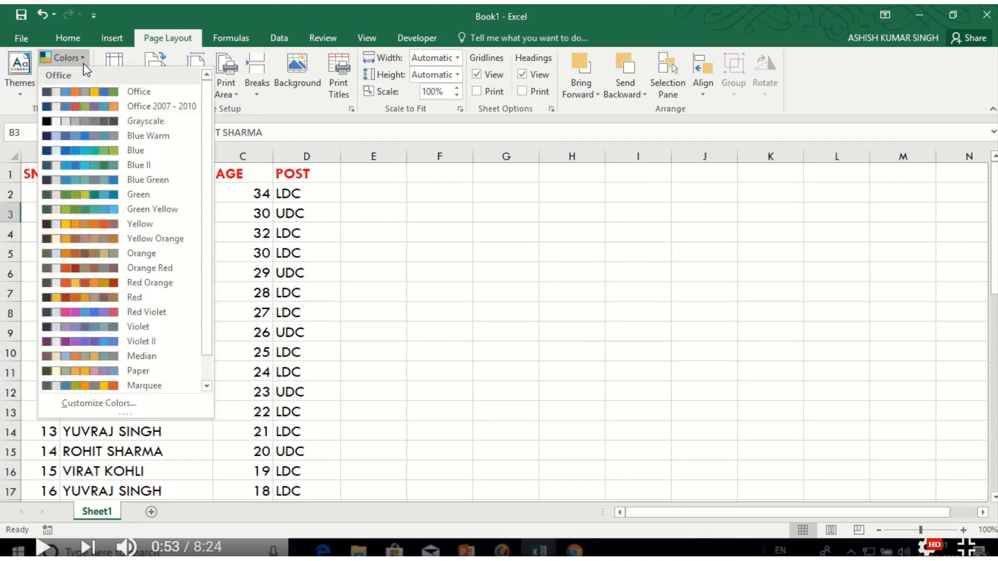
left_click(94, 214)
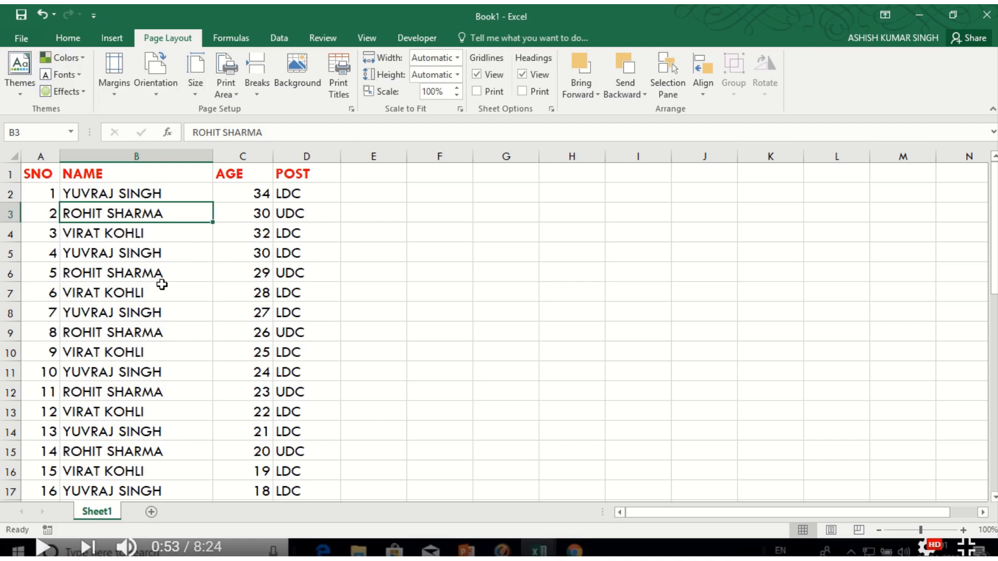
Try the Corbel theme fonts and the Glow Edge theme effects, and undo these changes
left_click(63, 75)
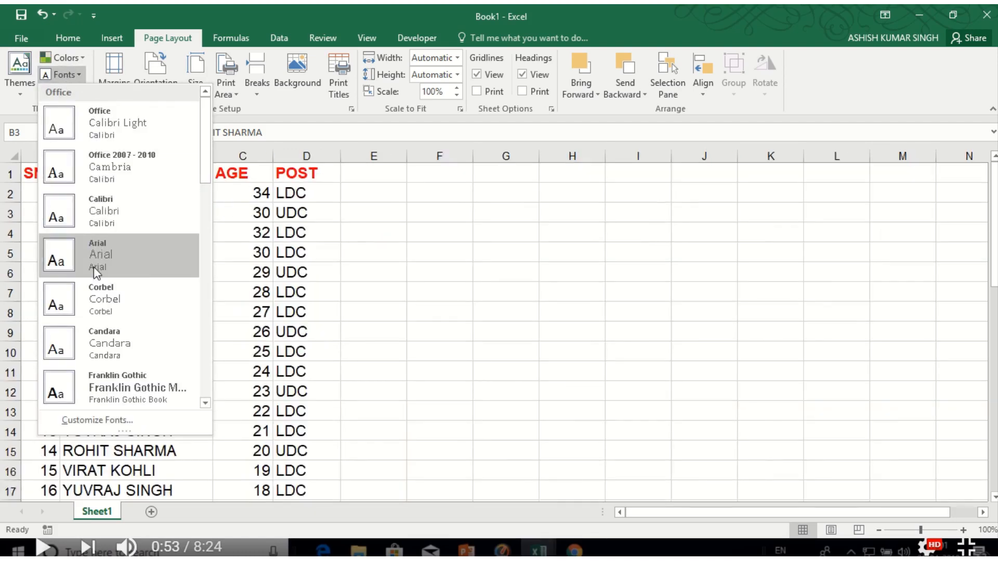
left_click(98, 292)
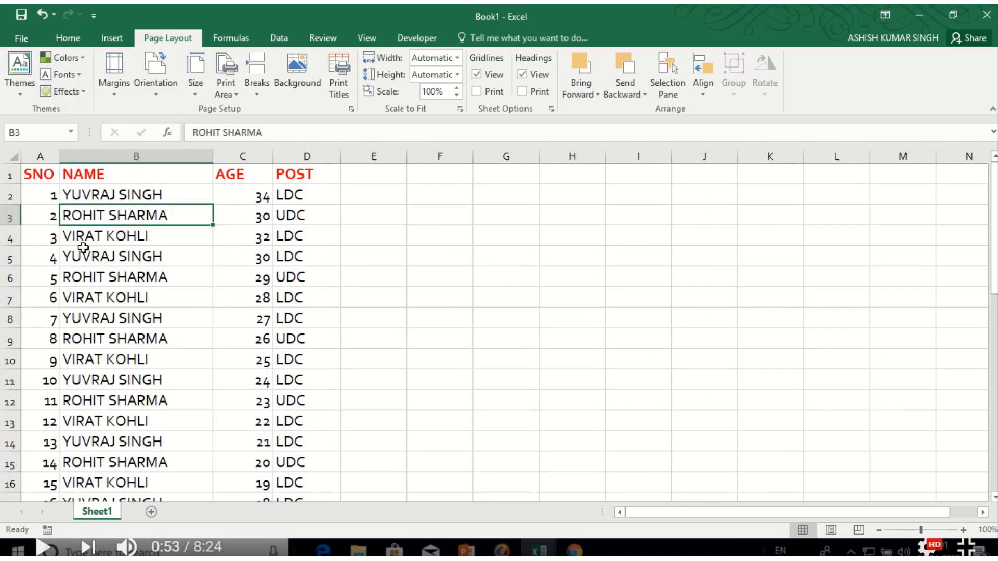
left_click(72, 91)
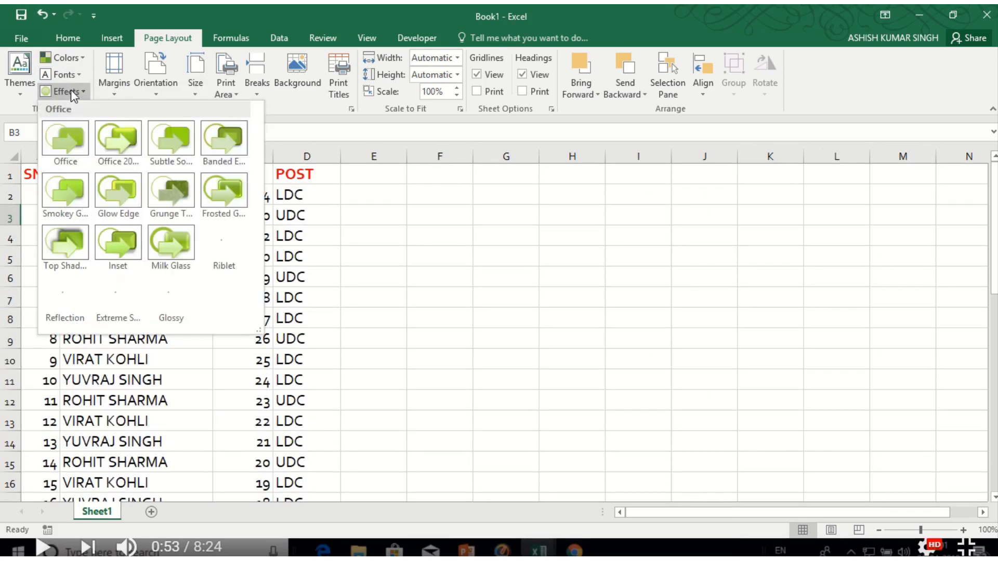
left_click(127, 210)
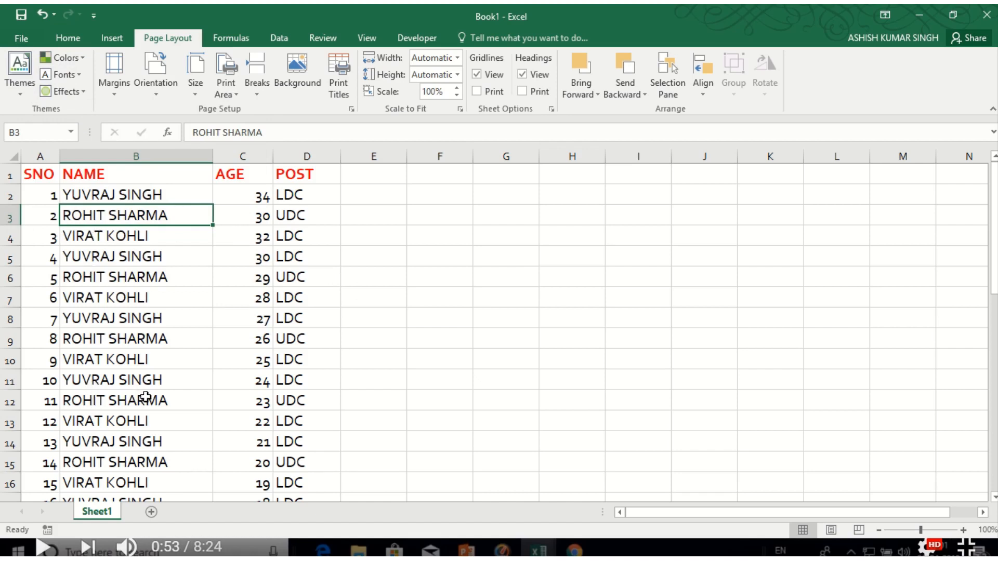
key("ctrl+z")
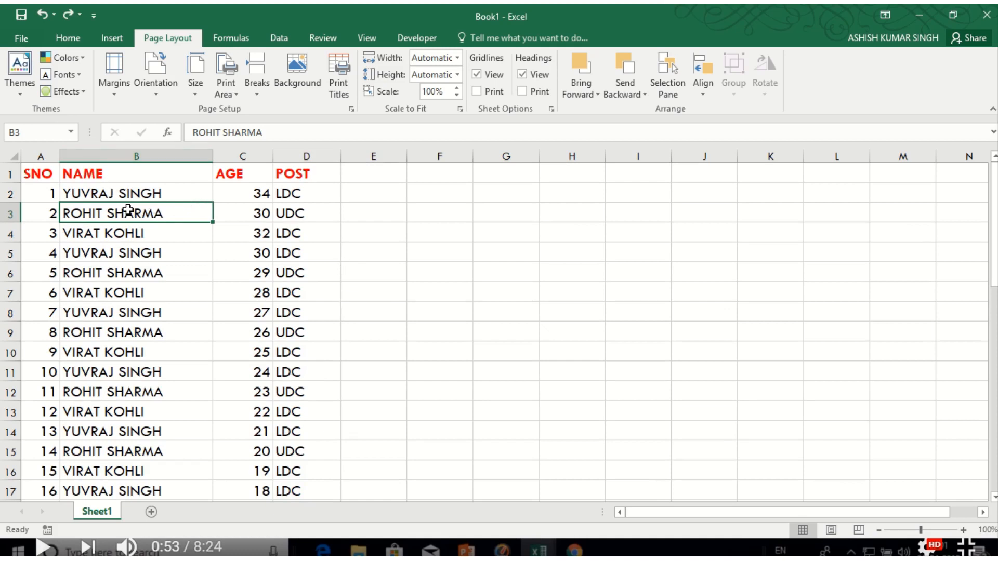
left_click(115, 95)
left_click(356, 247)
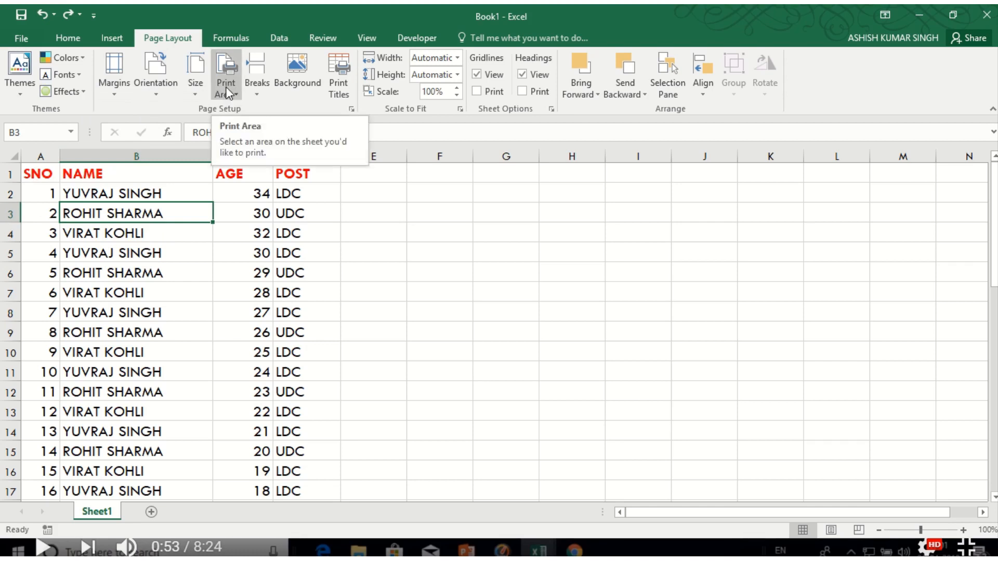
Check the print preview of the sheet page by page and return to the worksheet
scroll(110, 377, "down", 13)
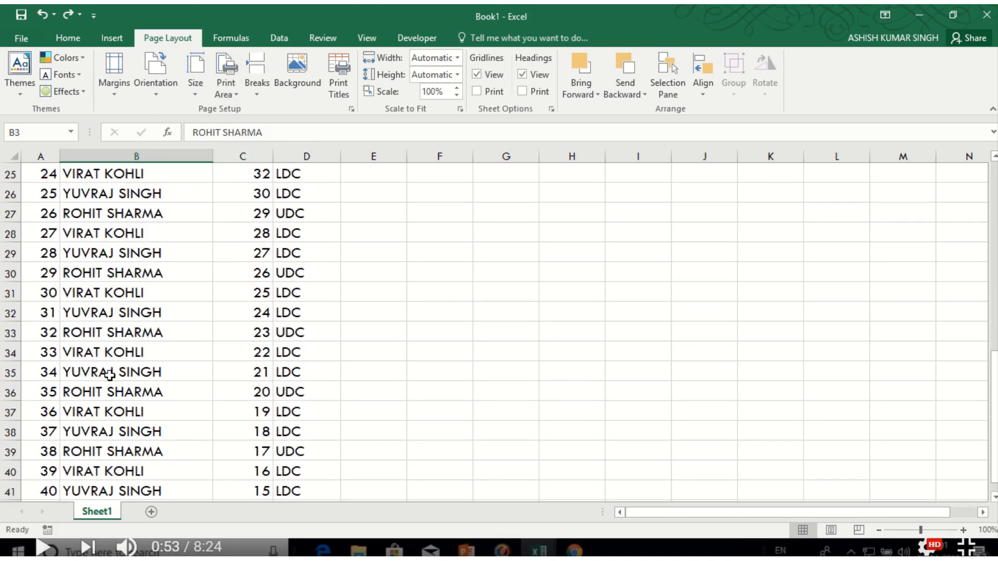
key("ctrl+p")
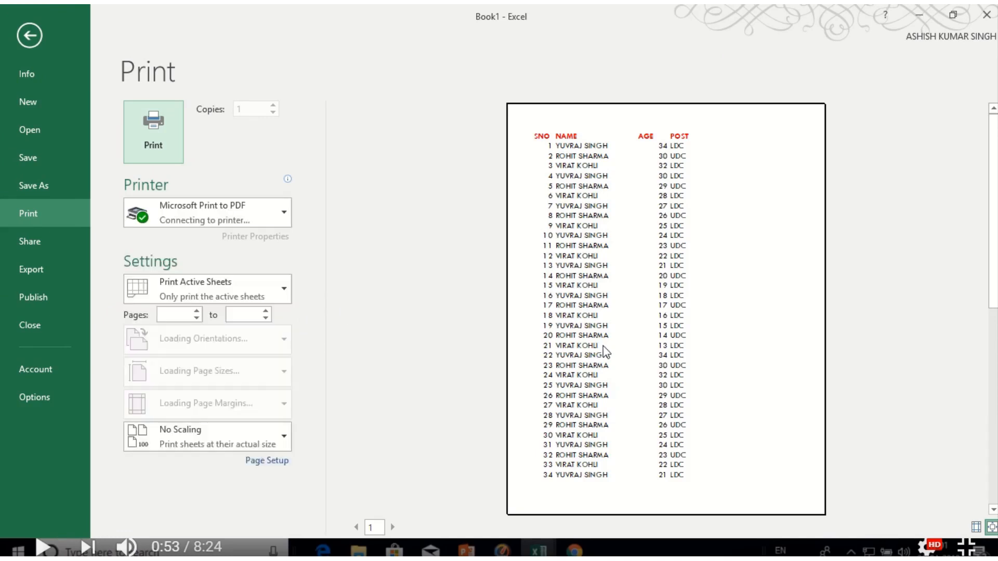
left_click(415, 523)
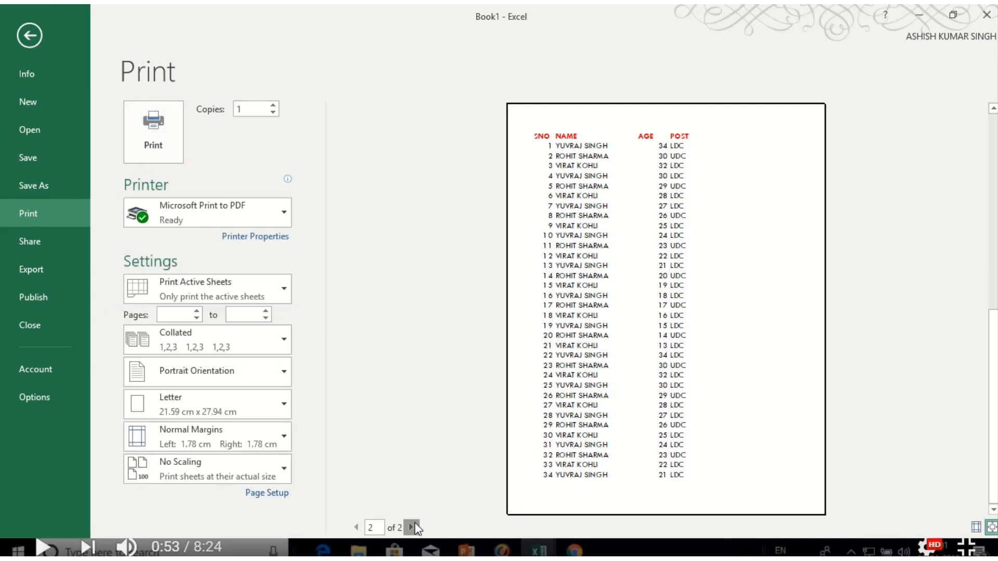
left_click(356, 528)
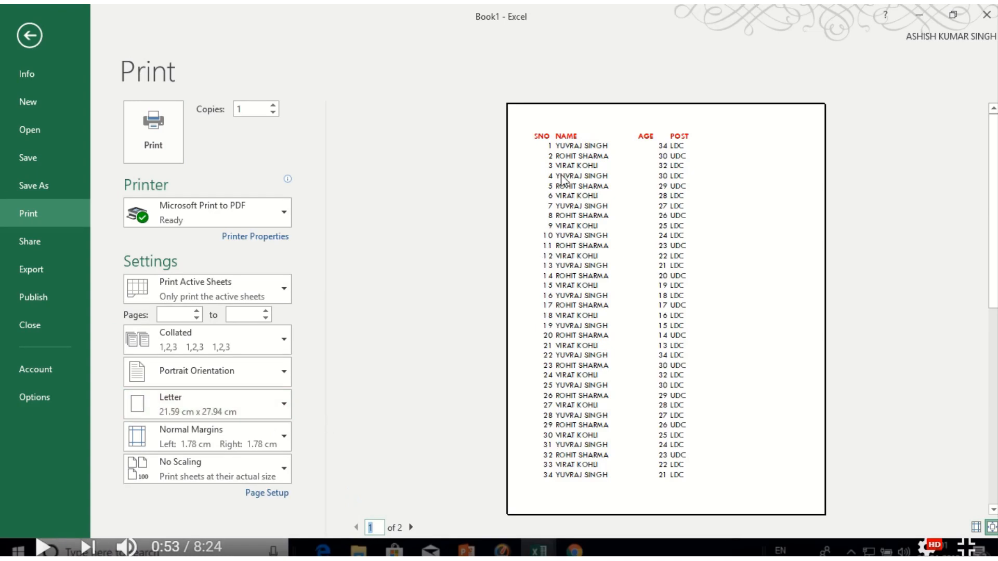
key("Escape")
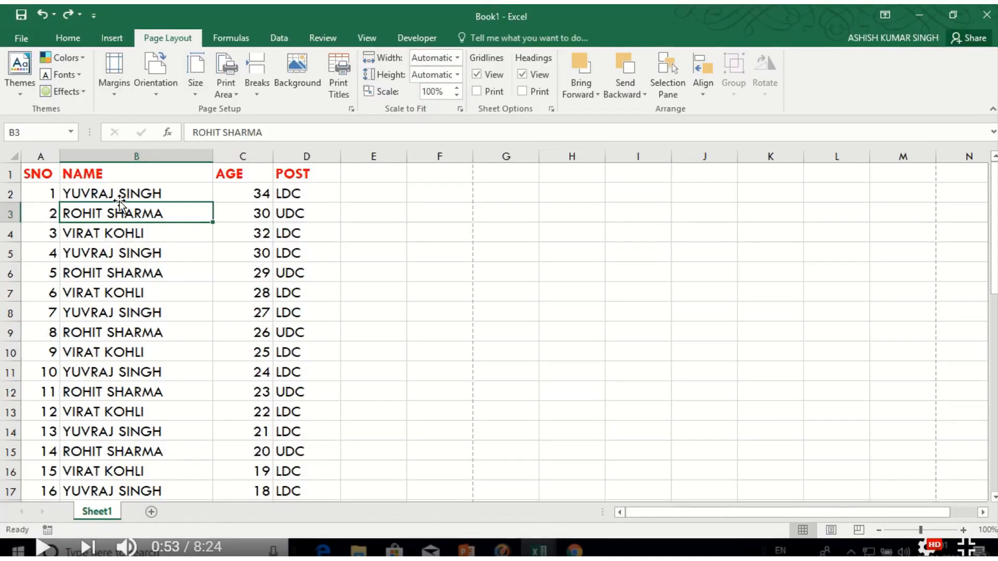
Apply All Borders to the whole data table in A1:D42
left_click(42, 176)
left_click_drag(95, 230, 267, 470)
left_click(69, 36)
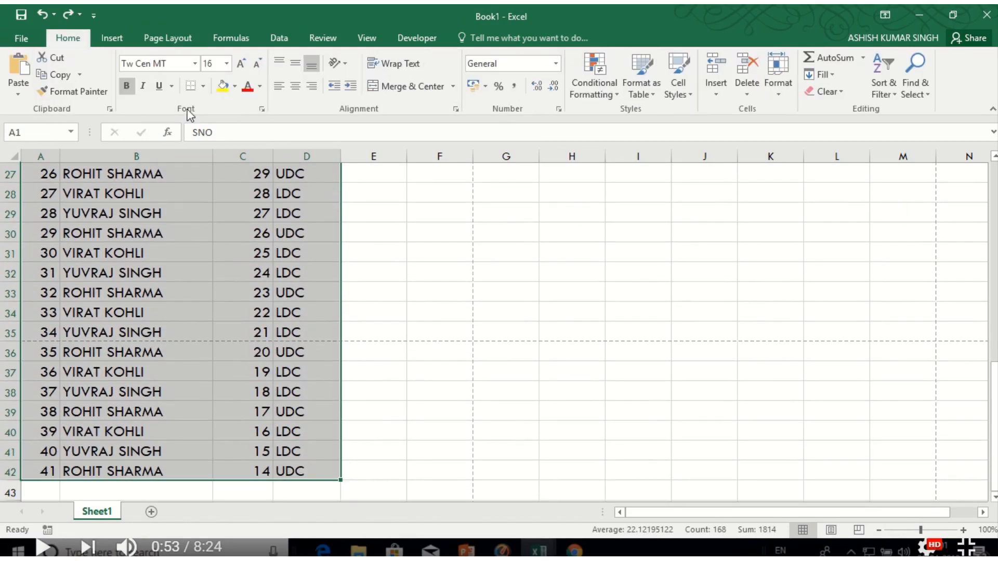
left_click(204, 93)
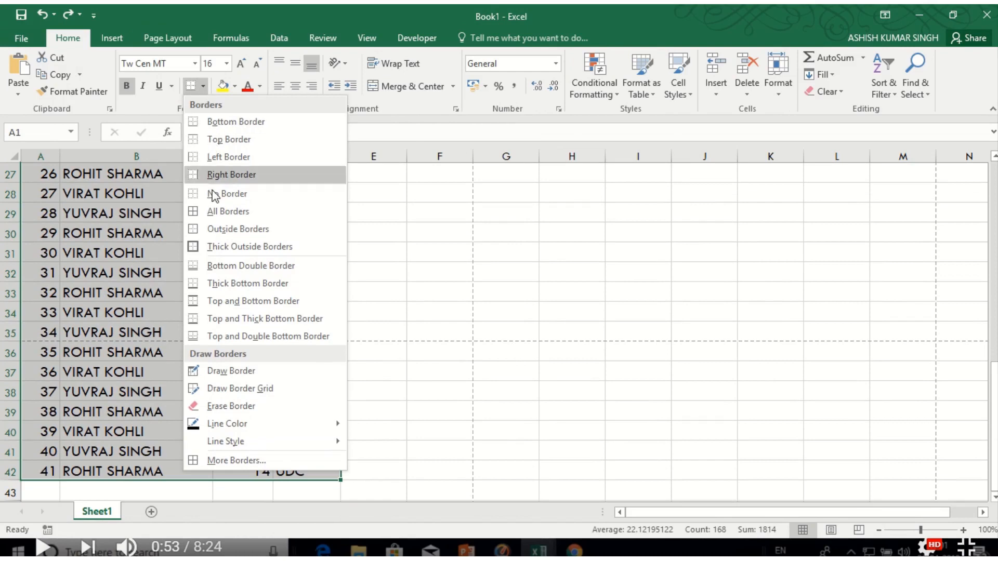
left_click(221, 212)
scroll(192, 229, "up", 9)
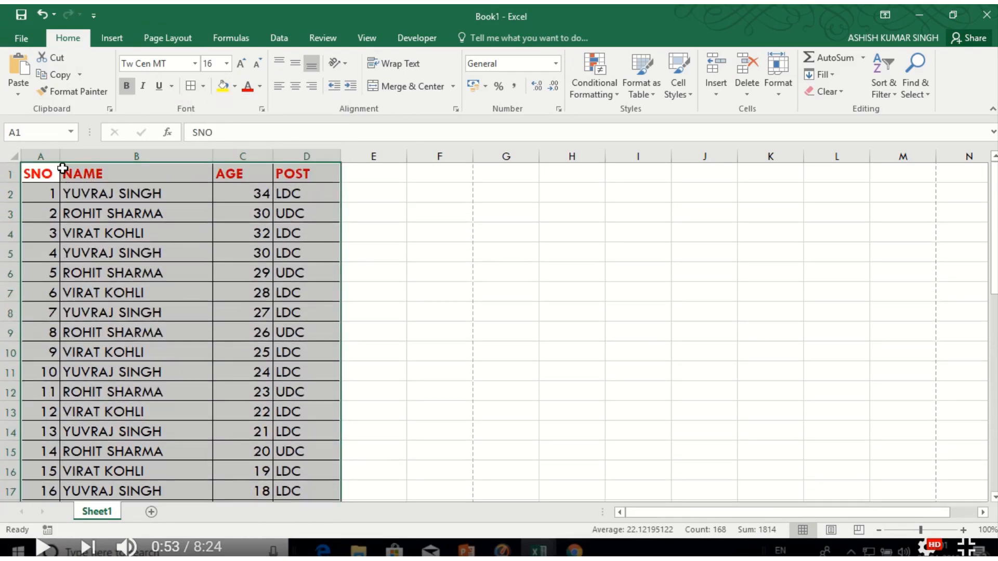
left_click(48, 174)
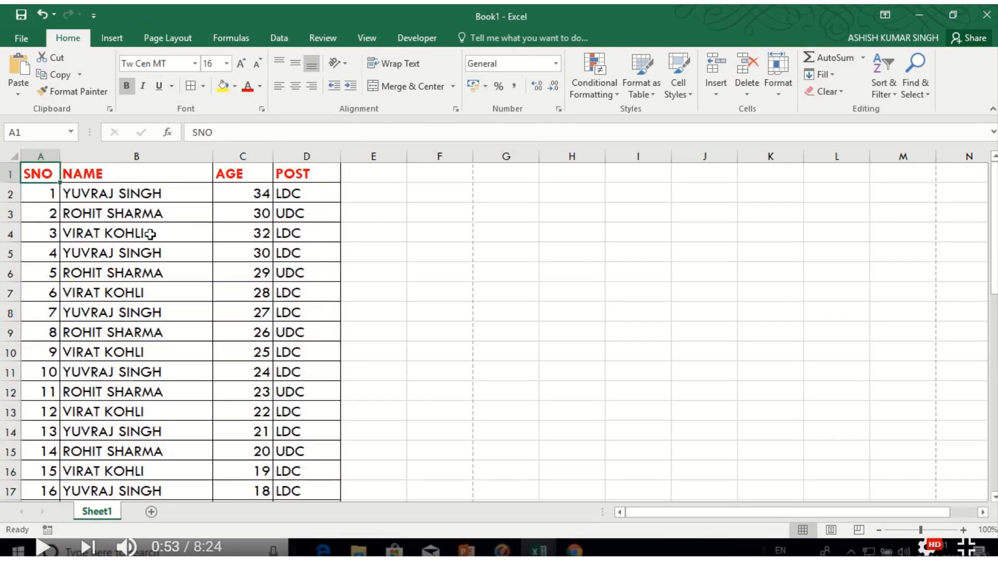
Set cells A1:D10 as the print area and check the result in the print preview
left_click_drag(32, 169, 325, 349)
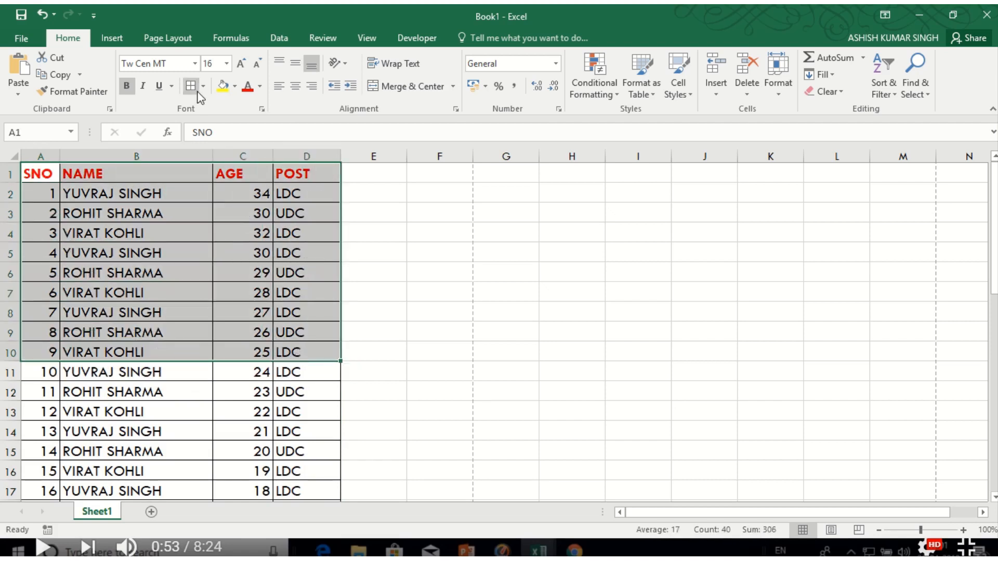
left_click(177, 38)
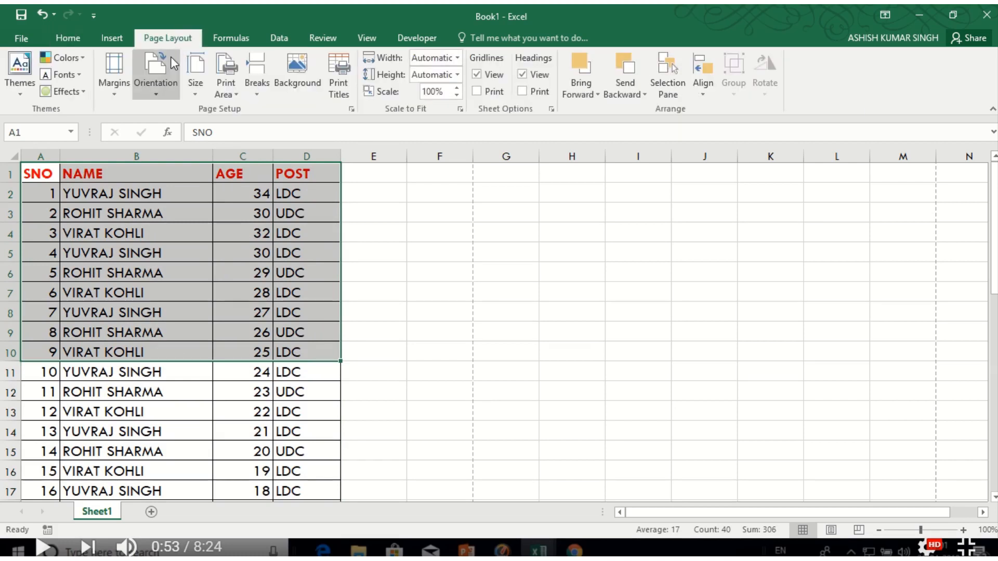
left_click(223, 87)
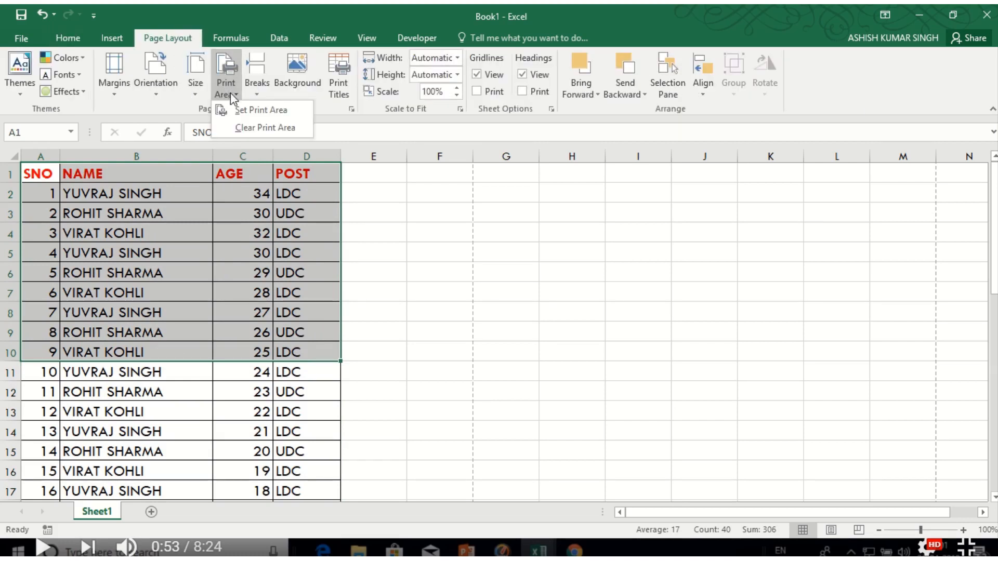
left_click(240, 109)
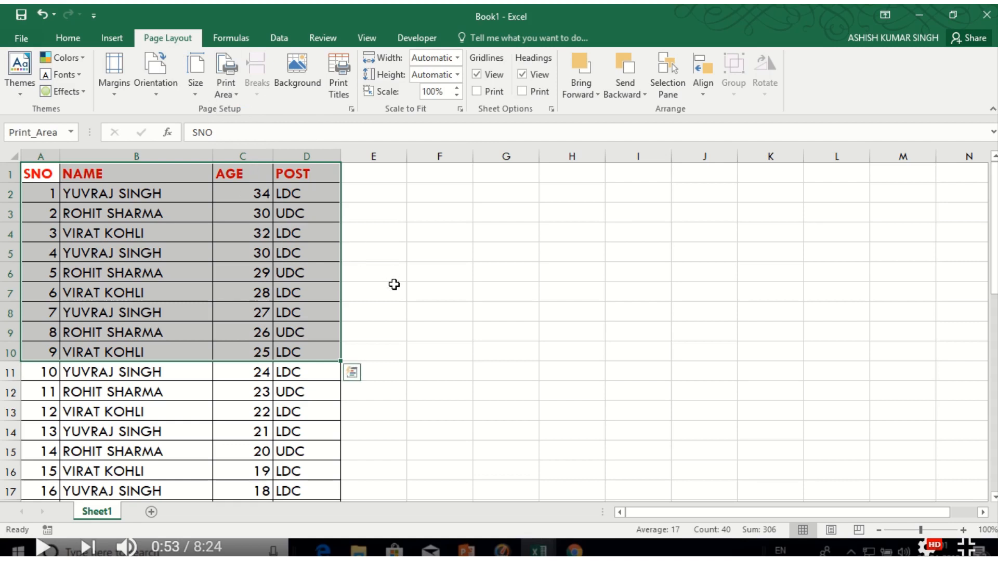
key("ctrl+p")
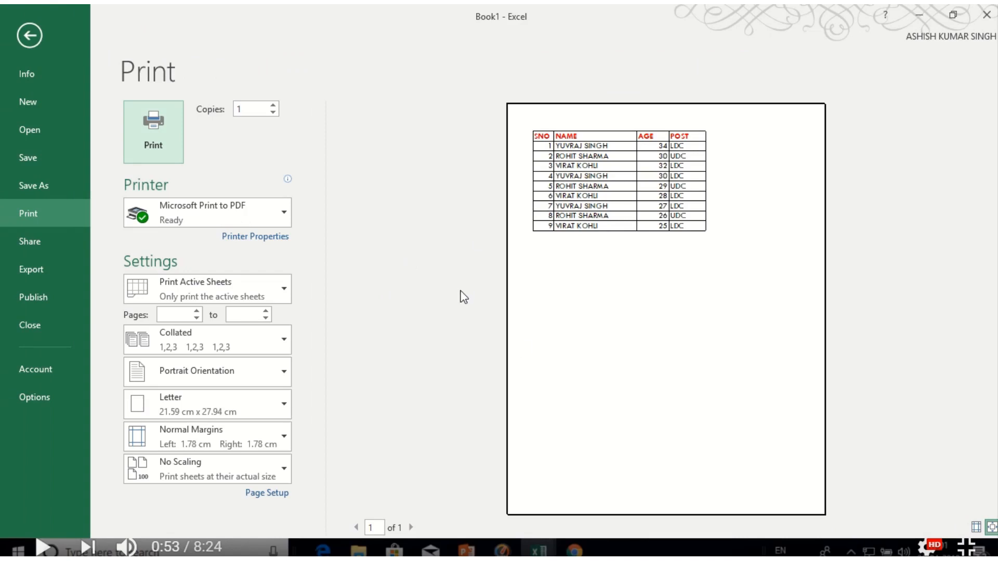
key("Escape")
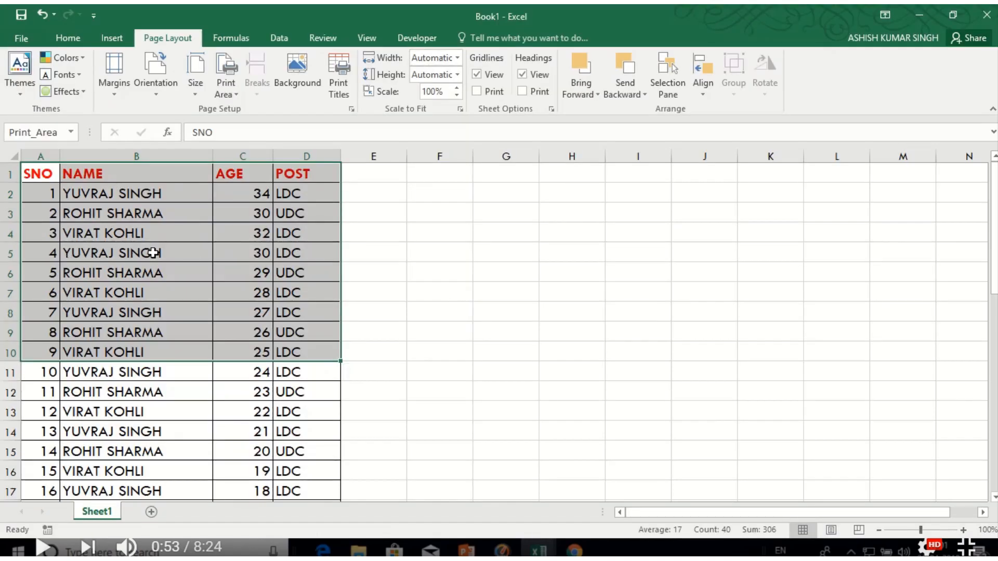
Set cells A15:D29 as the print area and check the result in the print preview
scroll(148, 286, "down", 4)
left_click_drag(39, 218, 329, 488)
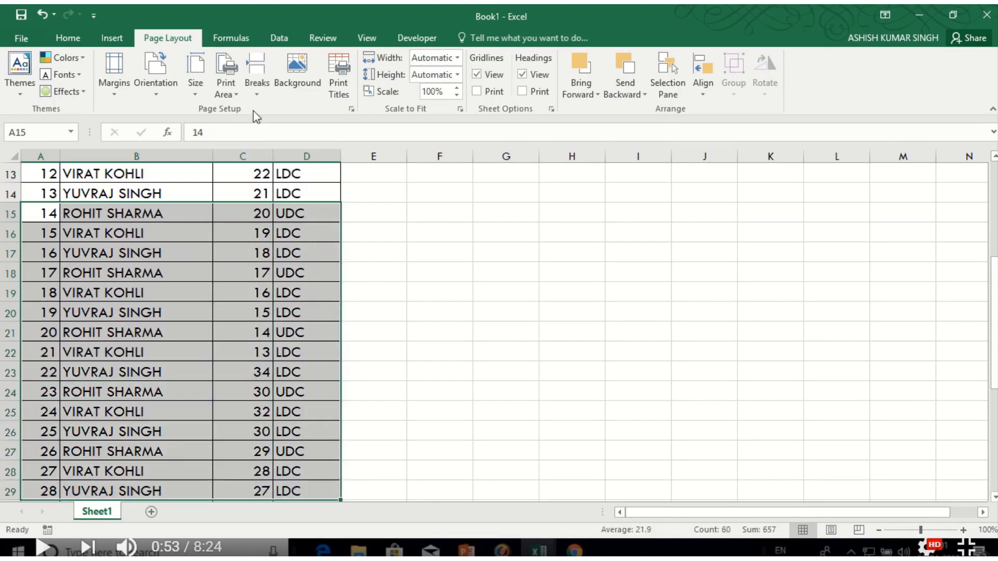
left_click(232, 89)
left_click(235, 108)
key("ctrl+p")
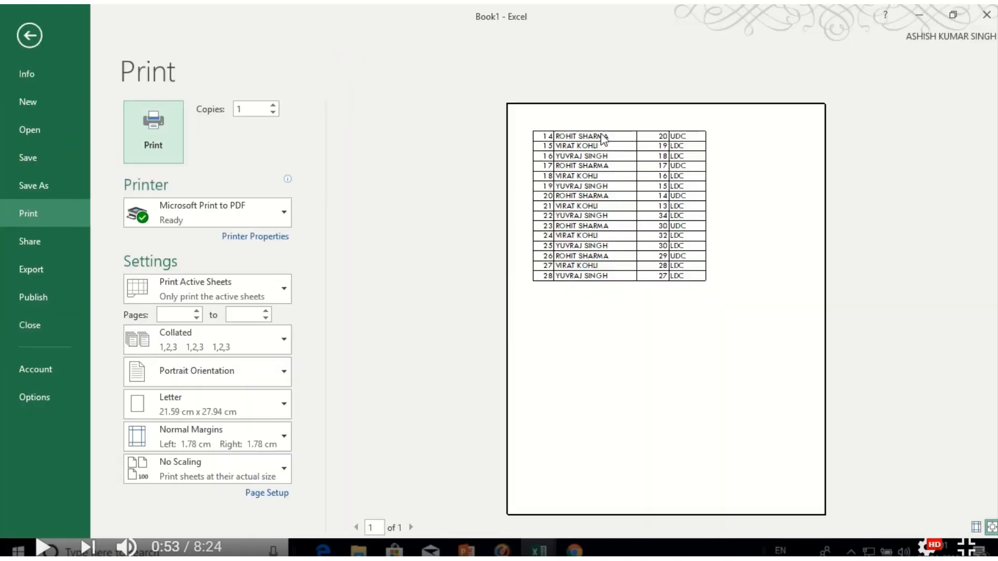
key("Escape")
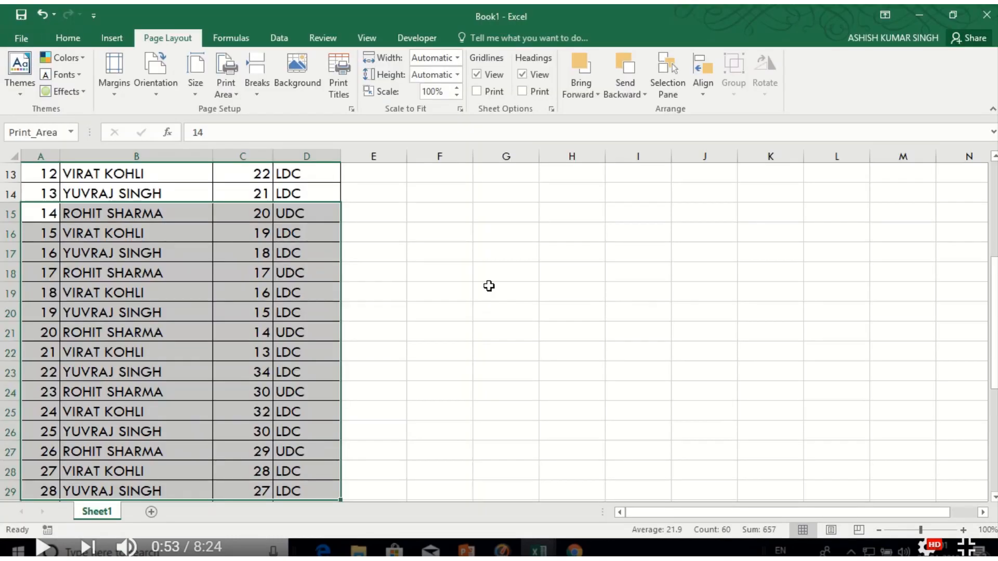
Clear the print area of the sheet
scroll(323, 276, "up", 4)
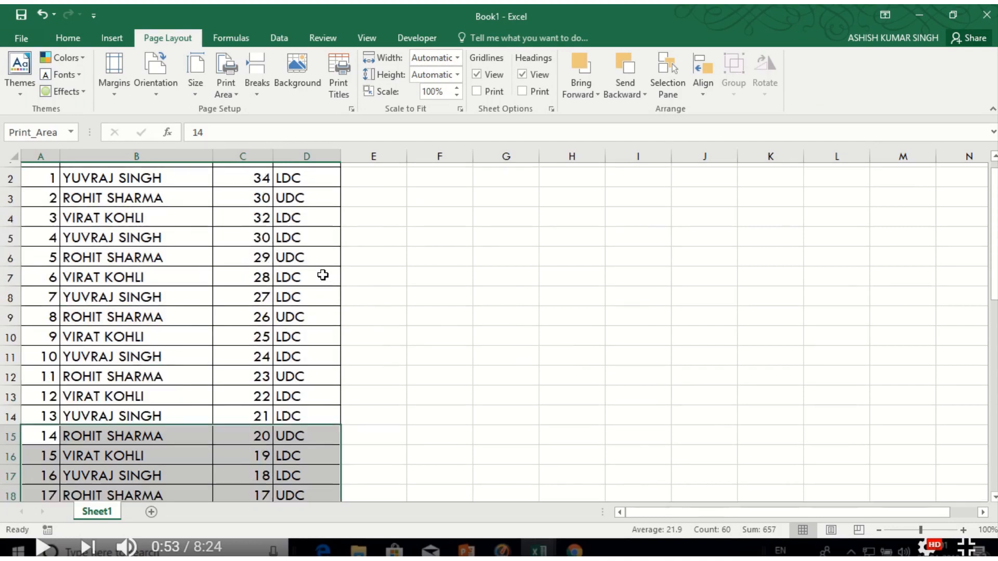
left_click(226, 88)
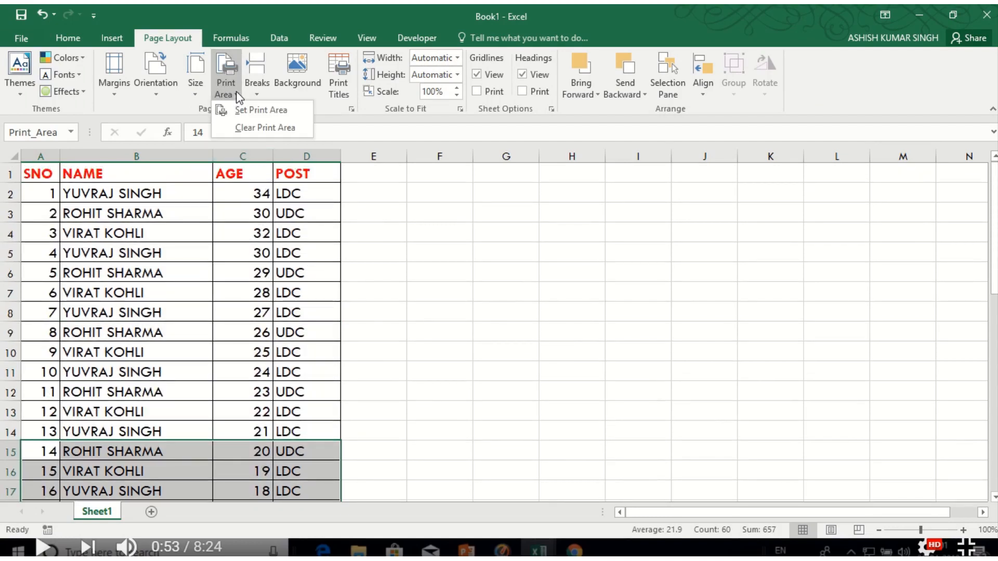
left_click(247, 131)
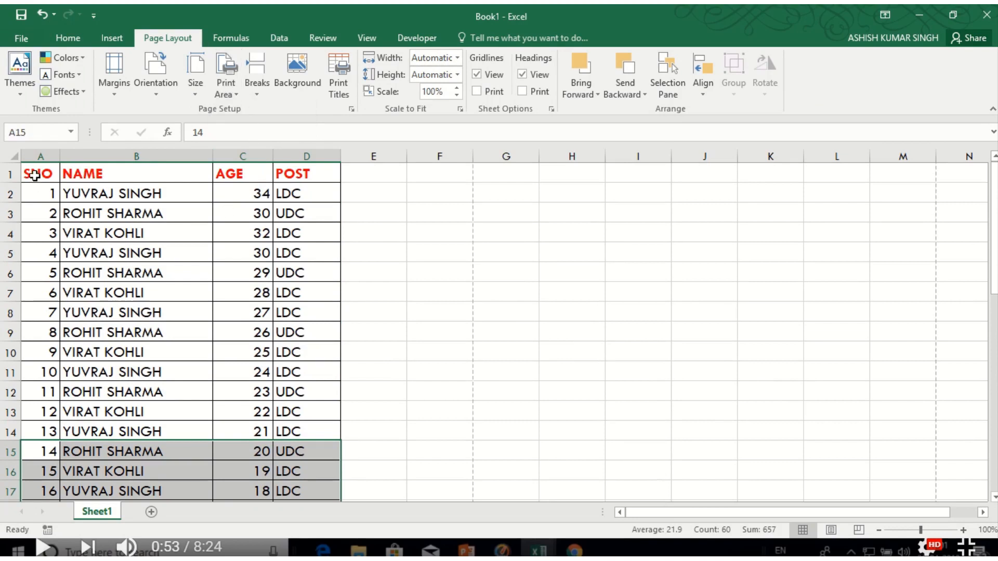
Set the header row and first nine records, A1:D10, as the print area
left_click_drag(34, 176, 290, 346)
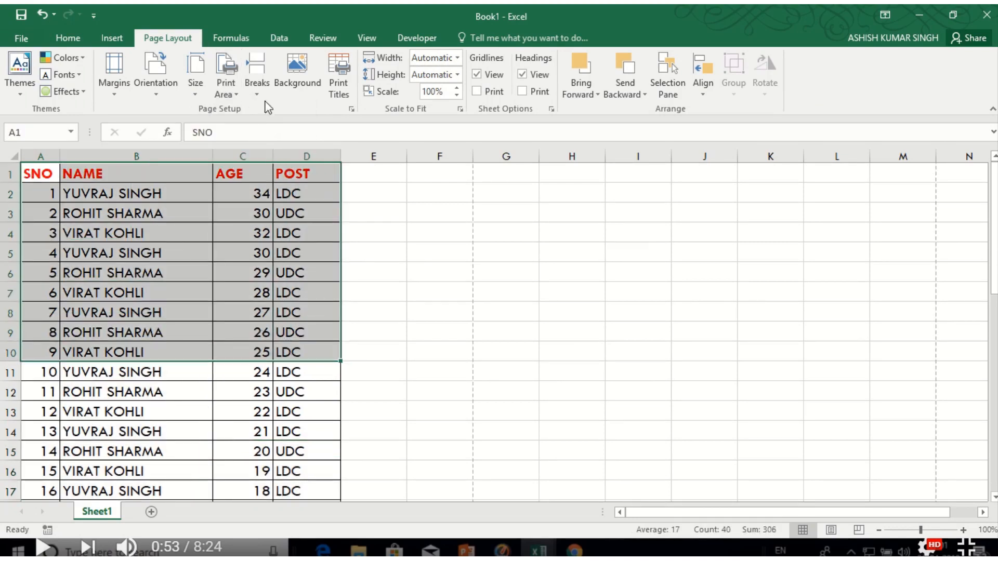
left_click(225, 87)
left_click(240, 109)
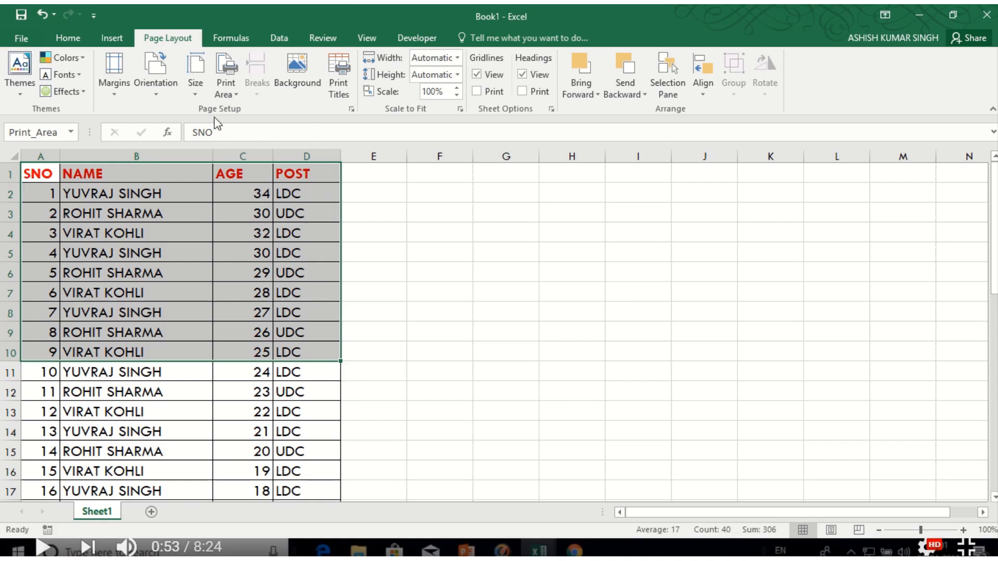
Add records 15 to 20, cells A16:D21, to the existing print area
scroll(147, 278, "down", 1)
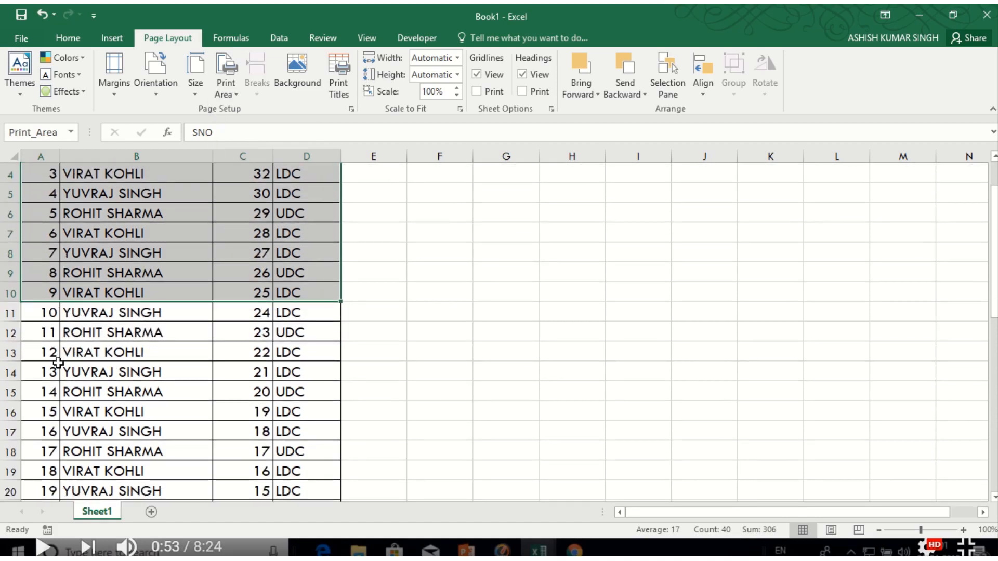
scroll(54, 396, "down", 1)
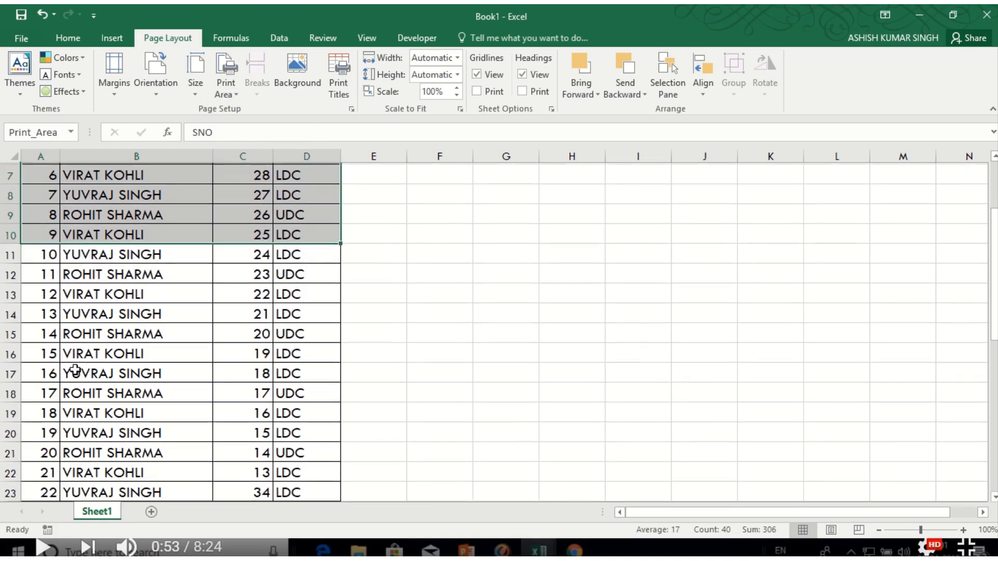
left_click_drag(33, 353, 297, 455)
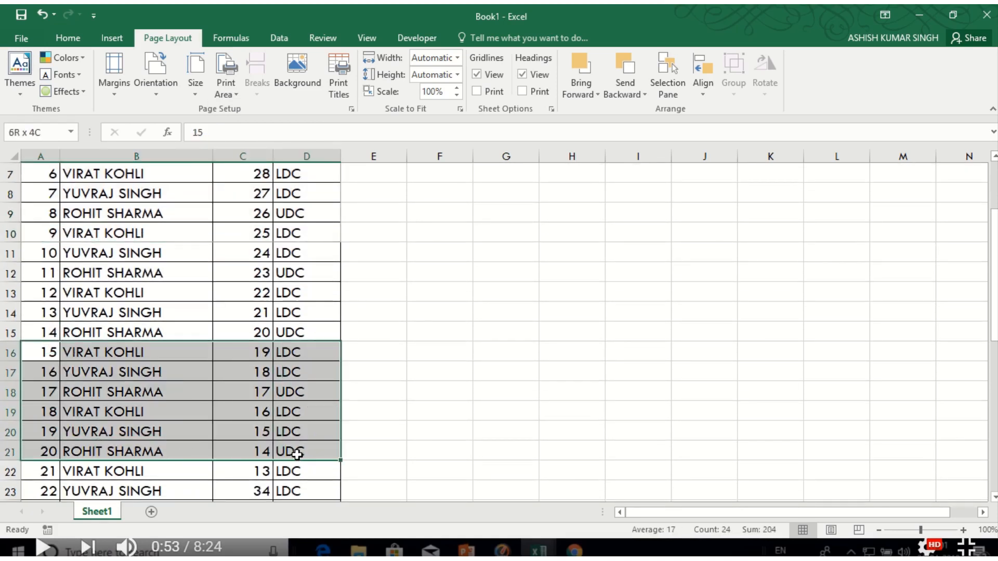
left_click(237, 95)
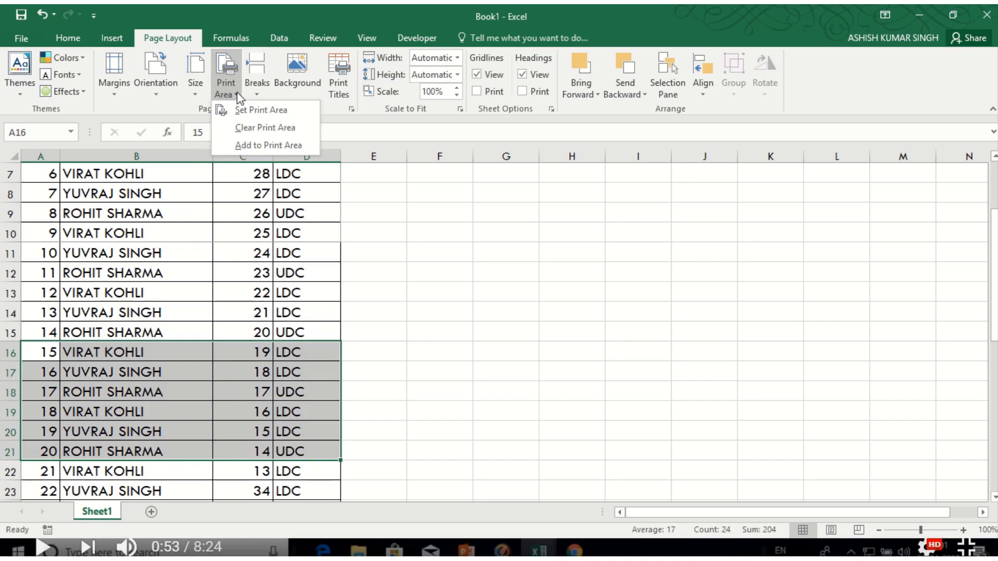
left_click(253, 147)
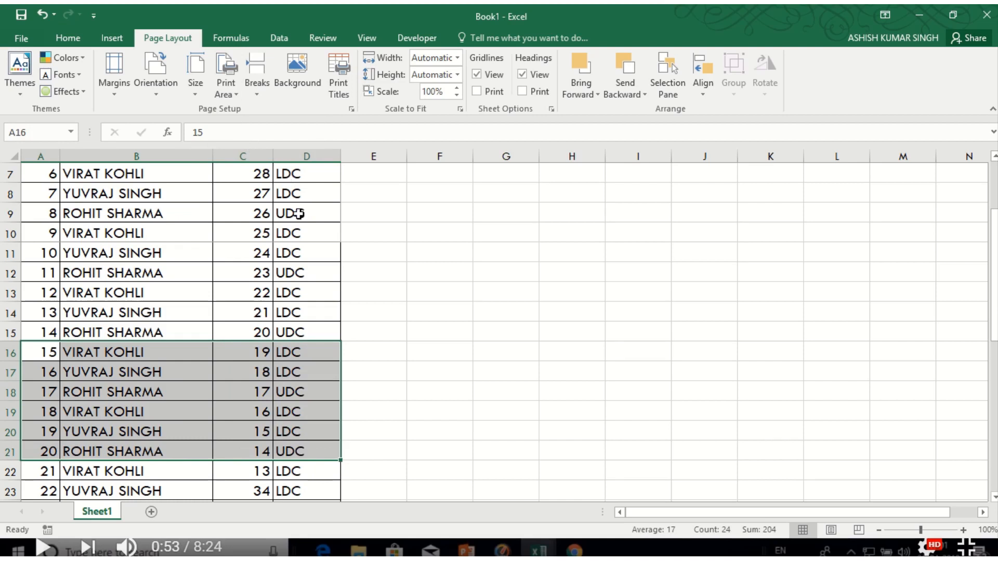
Check both pages of the combined print area in the print preview and return to the sheet
key("ctrl+p")
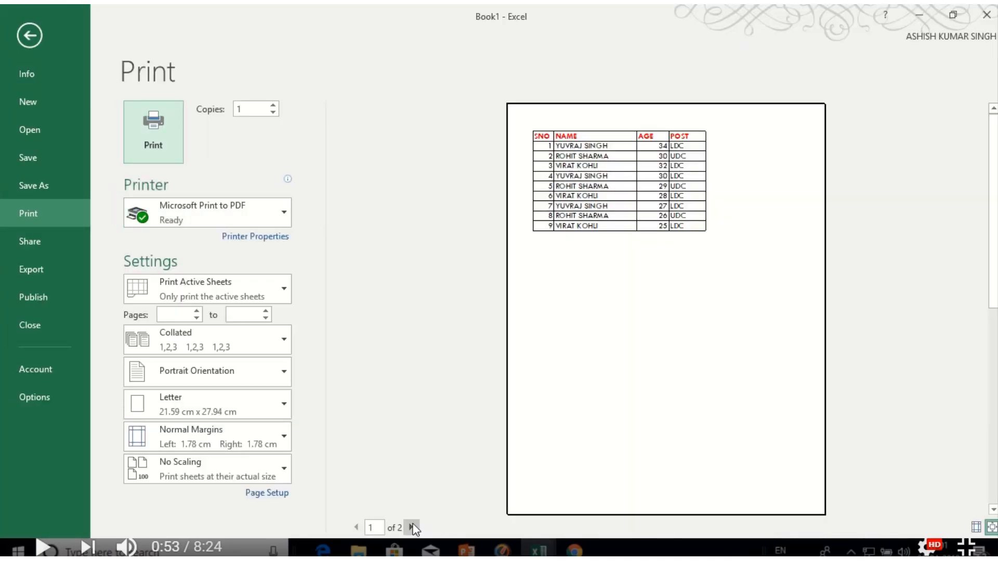
left_click(411, 527)
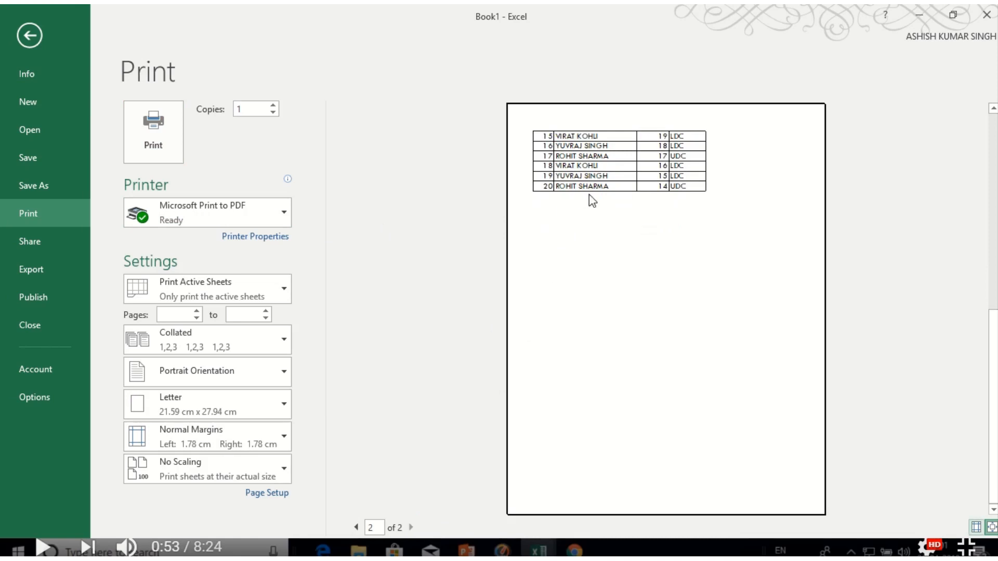
key("Escape")
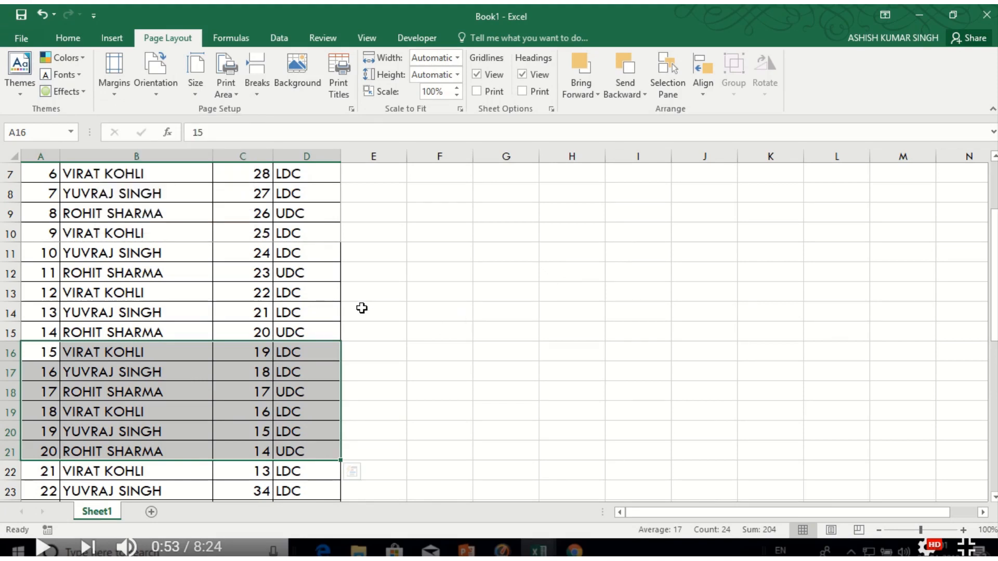
Set a custom top page margin of 2.4 cm
left_click(117, 93)
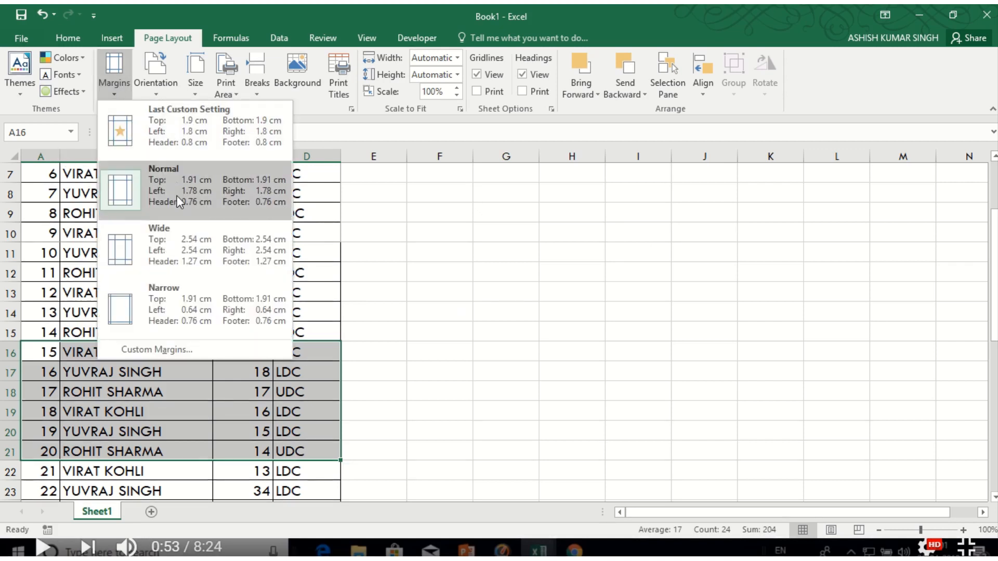
left_click(166, 348)
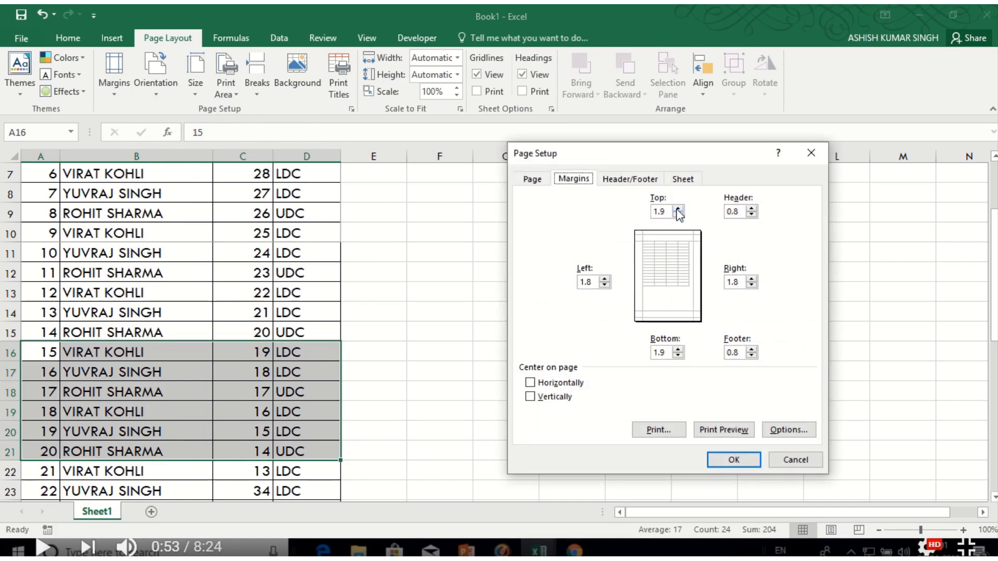
left_click(677, 209)
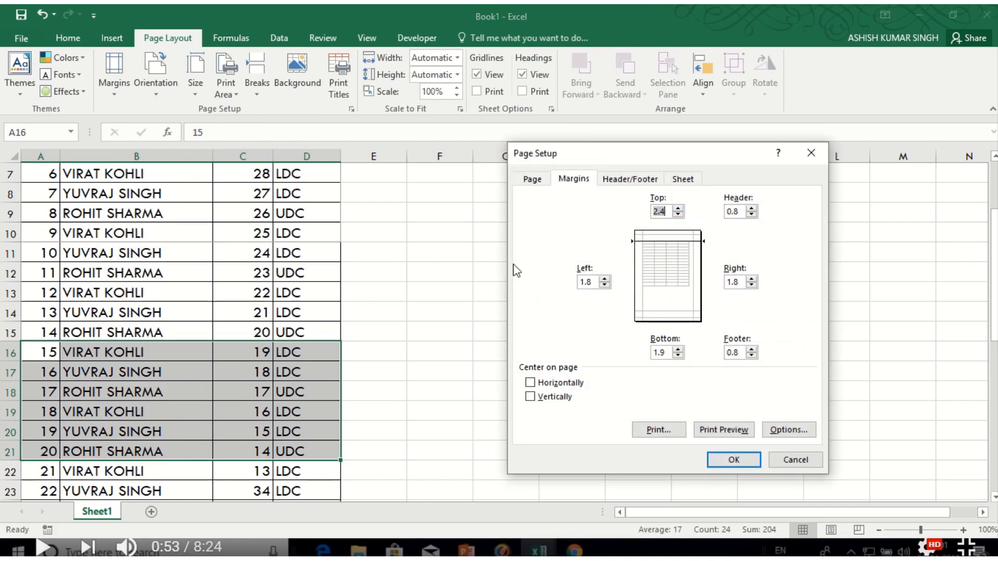
left_click(733, 460)
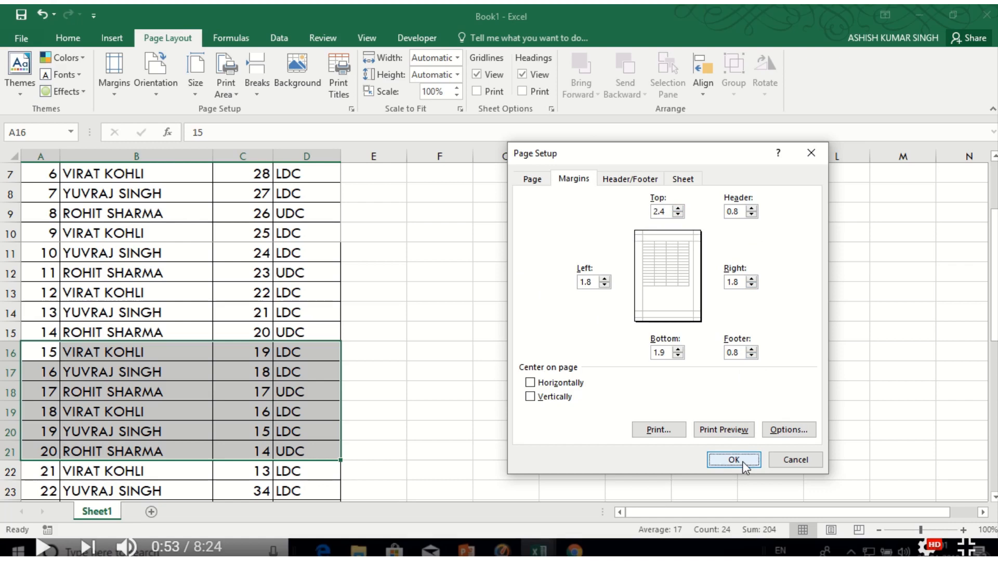
Set the page orientation to Landscape and bring up the print preview
left_click(166, 95)
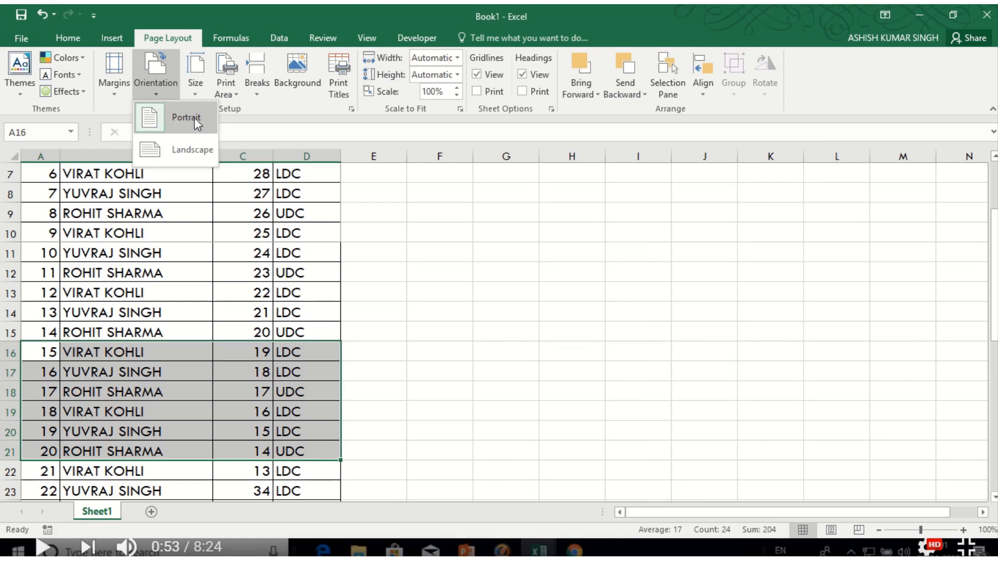
left_click(185, 148)
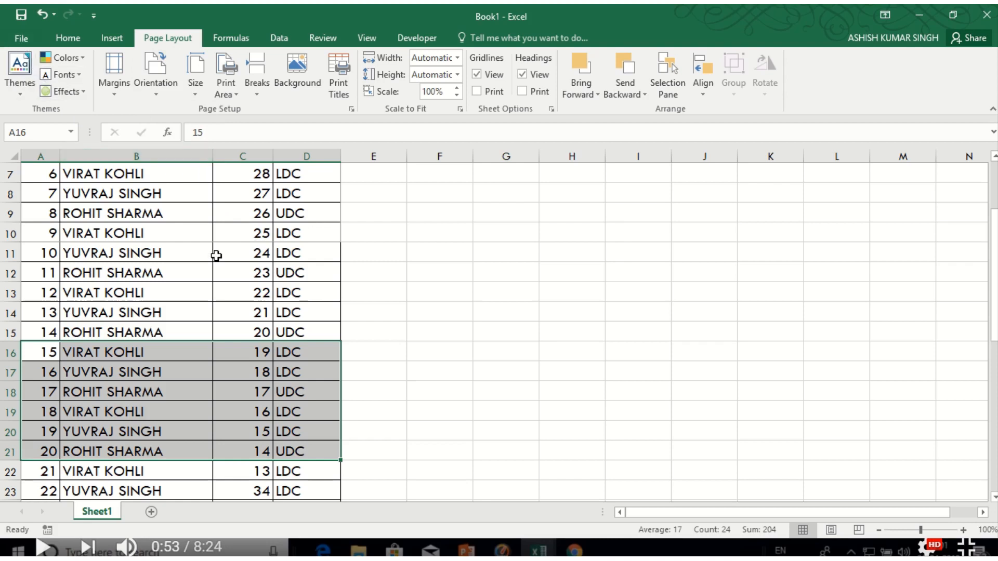
key("ctrl+p")
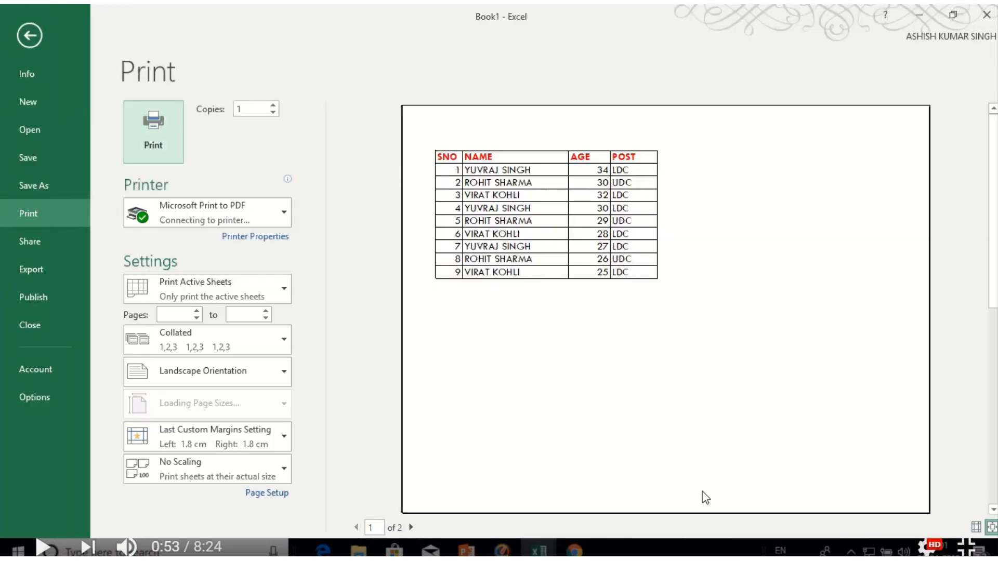
Change the orientation to Portrait in the print settings and look over the margin presets
left_click(278, 379)
left_click(241, 399)
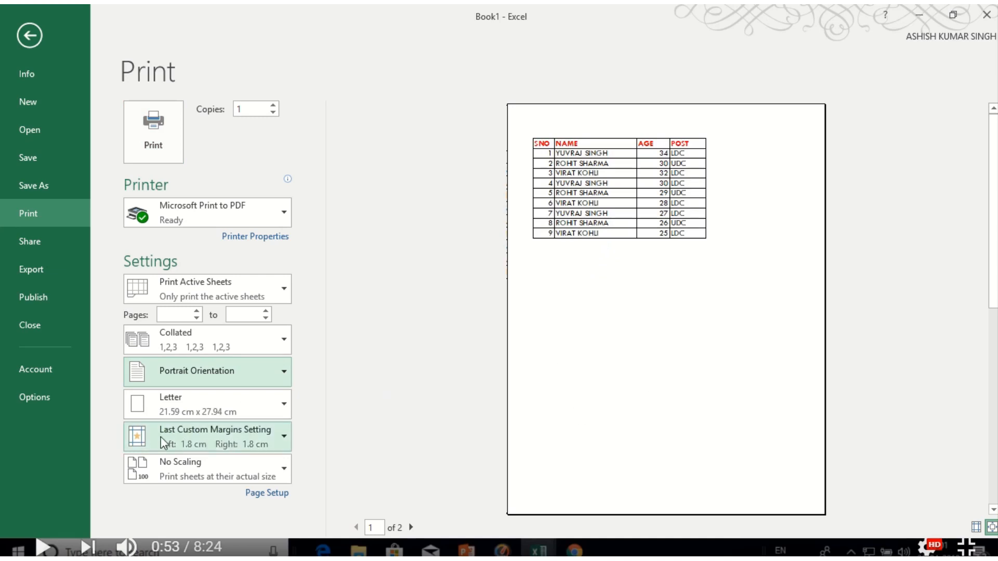
left_click(286, 444)
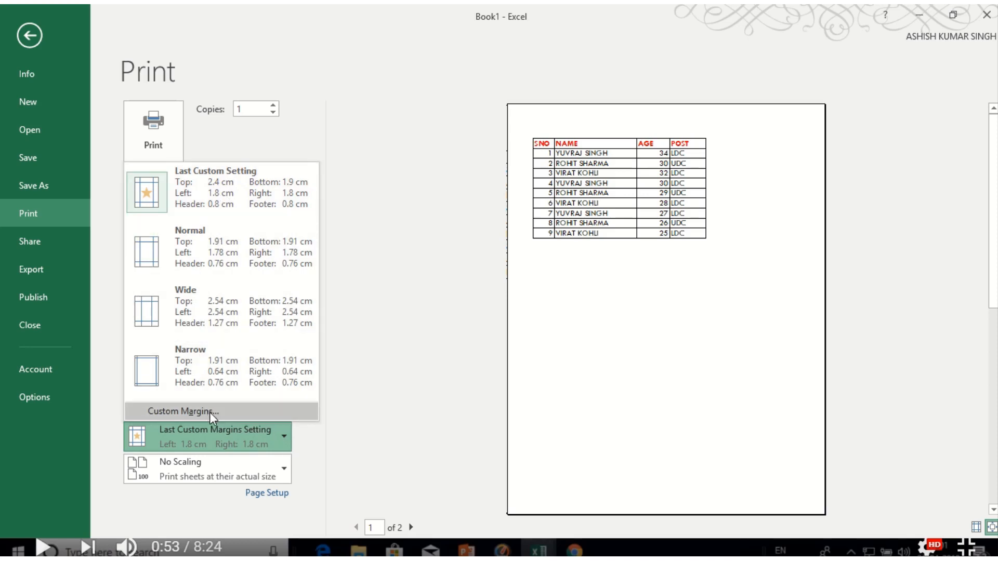
left_click(411, 398)
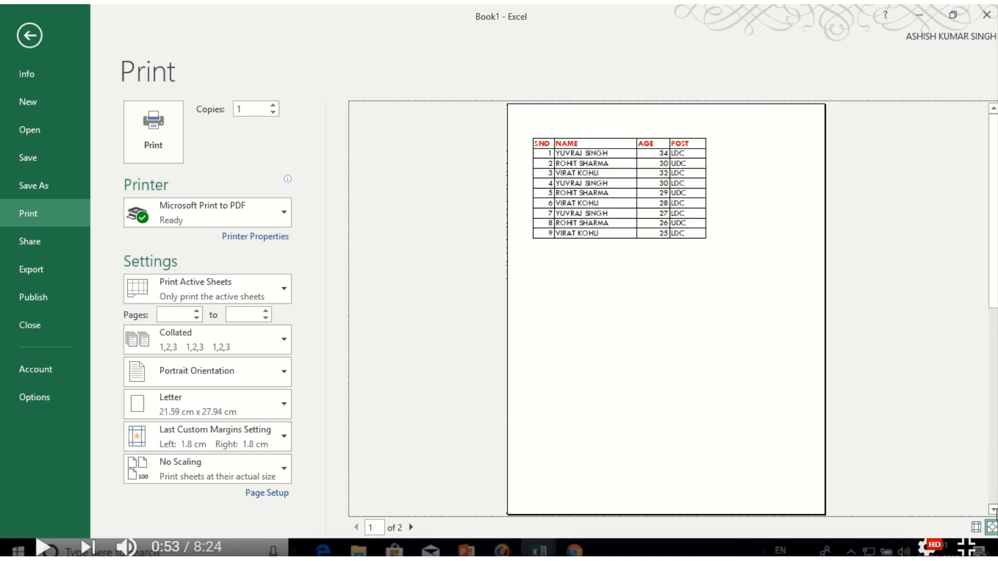
Show the margin guides in the print preview and use them to increase the top margin and widen the left margin to about 3.3 cm
left_click(977, 528)
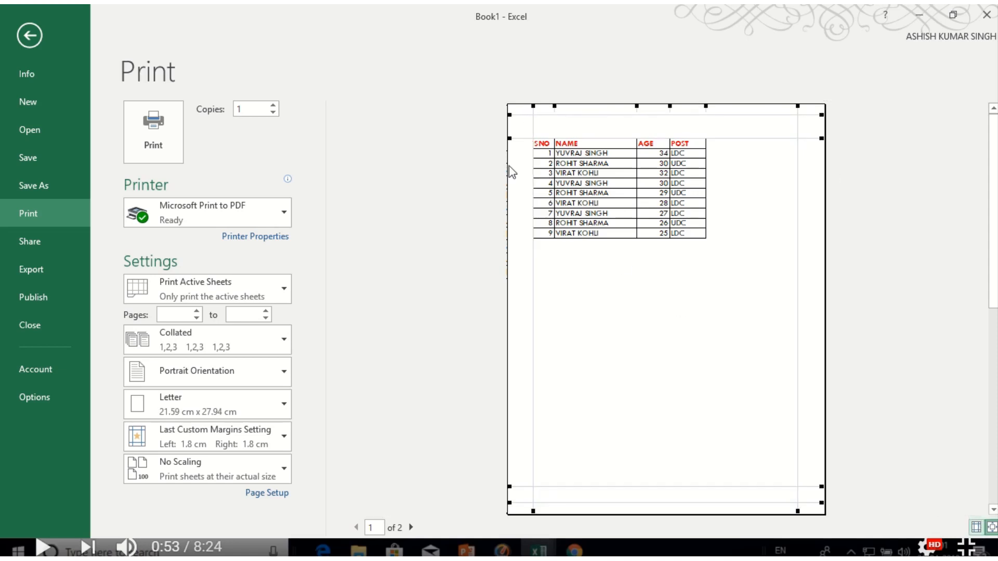
left_click_drag(508, 138, 508, 160)
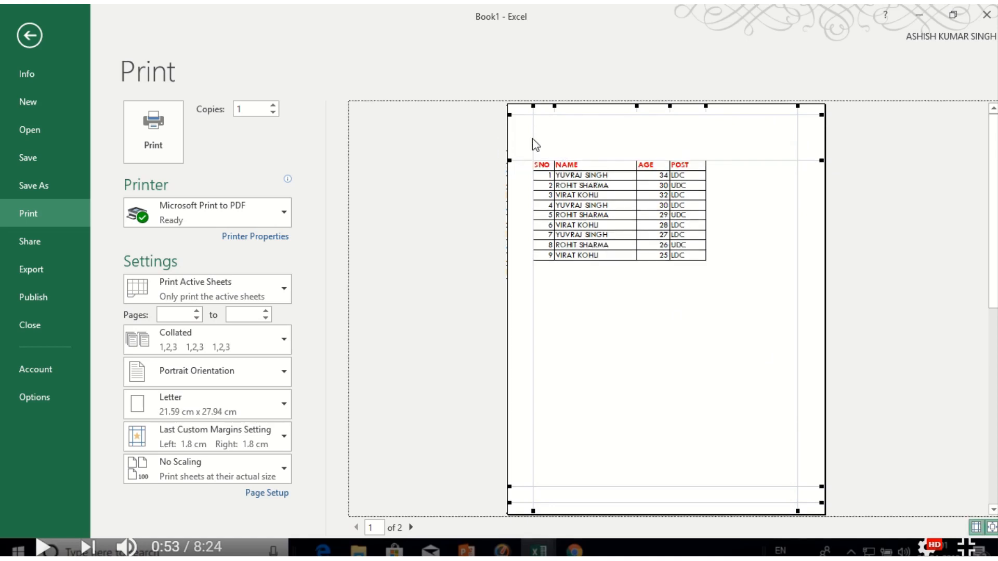
left_click_drag(533, 108, 556, 109)
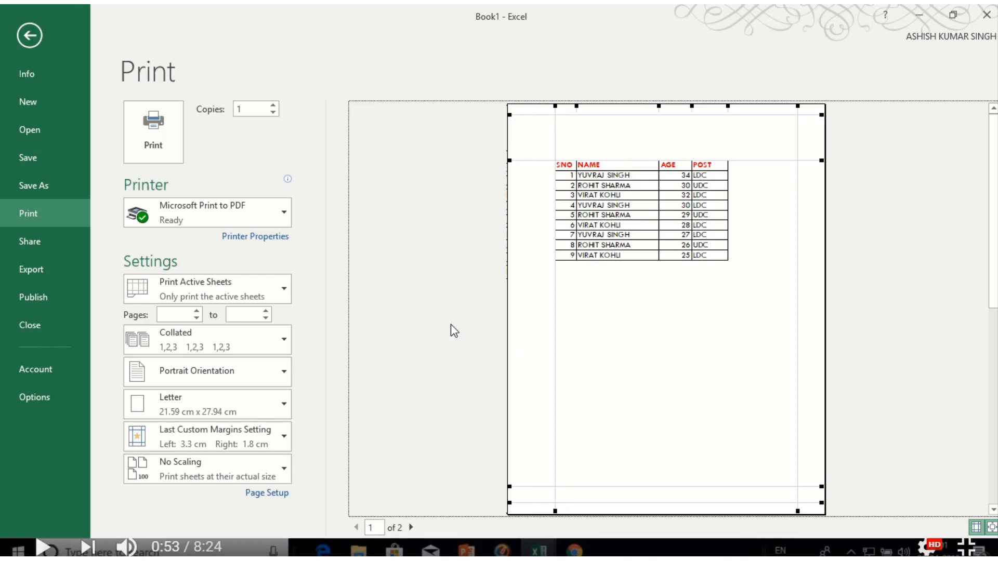
left_click(24, 33)
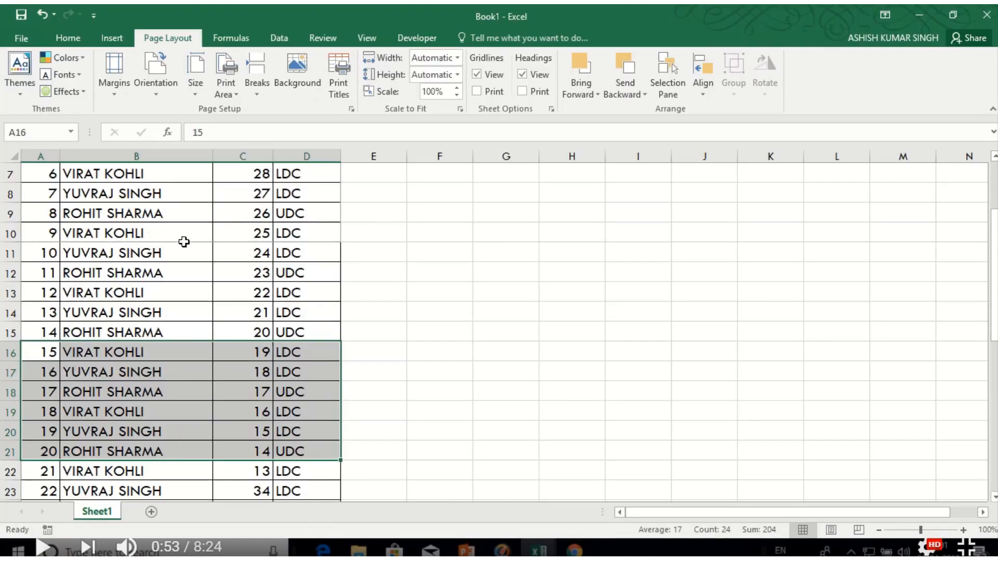
scroll(184, 242, "up", 2)
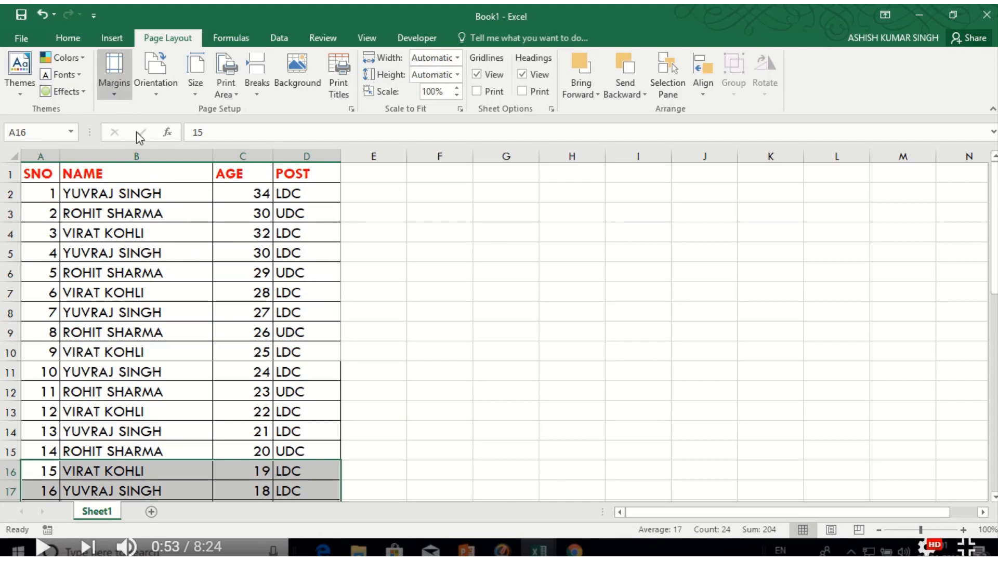
left_click(191, 94)
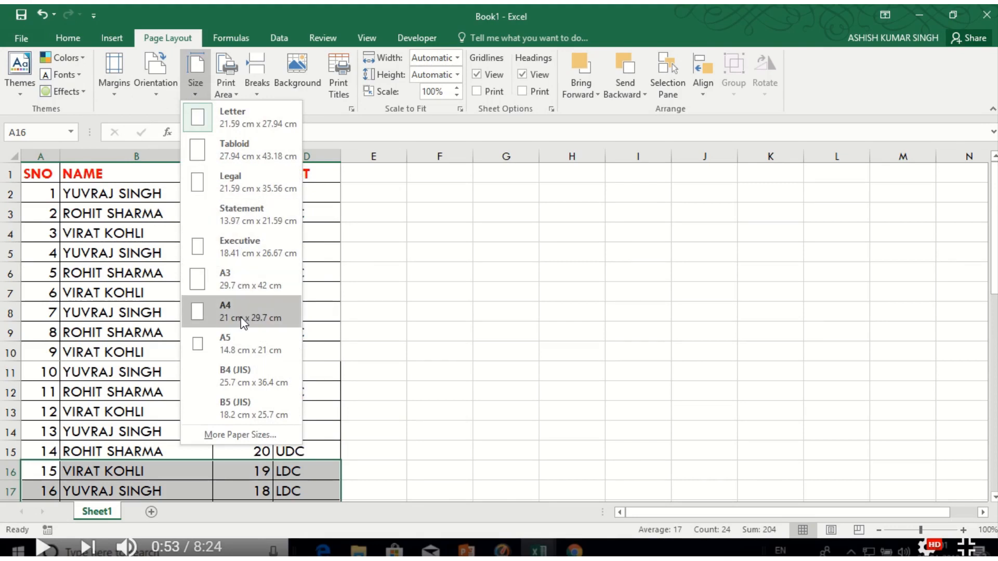
left_click(415, 286)
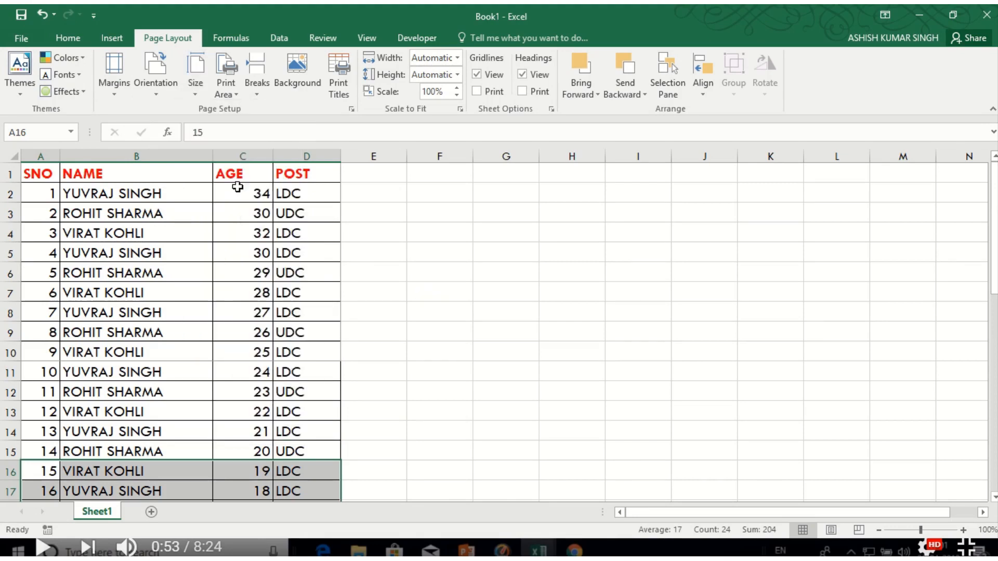
Clear the sheet's combined print area and look over the data table
left_click(227, 89)
left_click(238, 117)
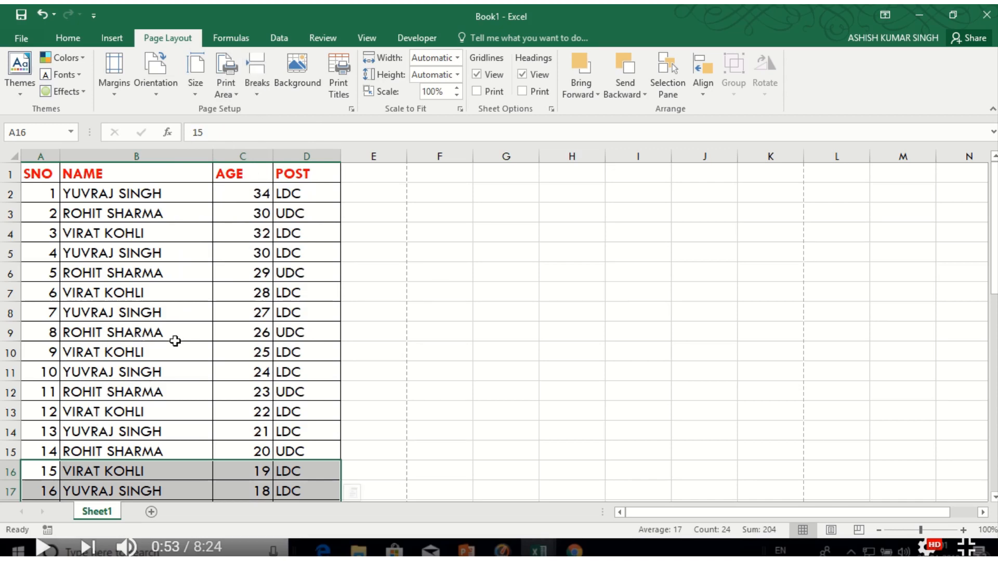
scroll(172, 339, "down", 3)
scroll(161, 340, "up", 3)
Insert a page break at cell B11, above the tenth record and before the NAME column
scroll(55, 403, "down", 1)
left_click(46, 314)
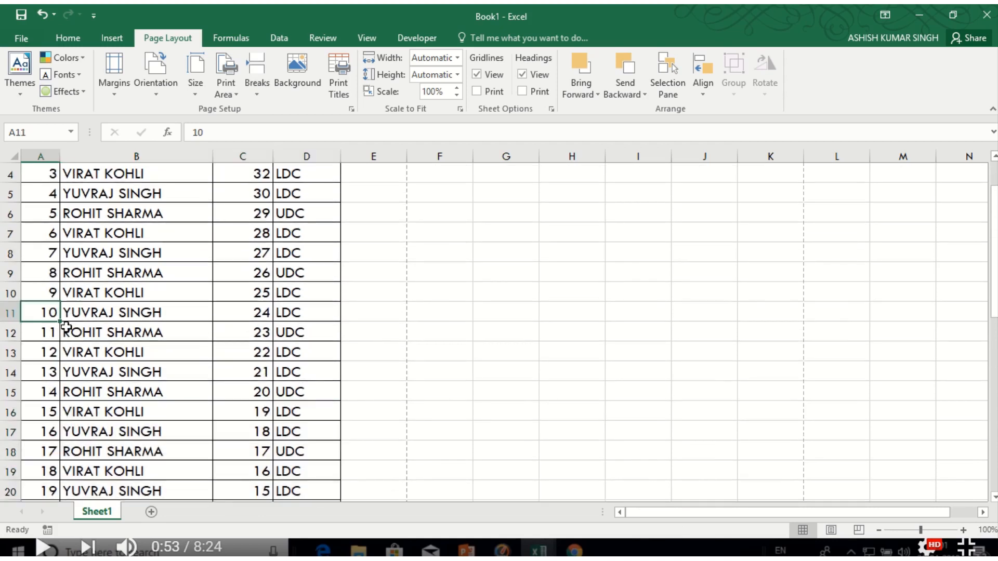
left_click(117, 313)
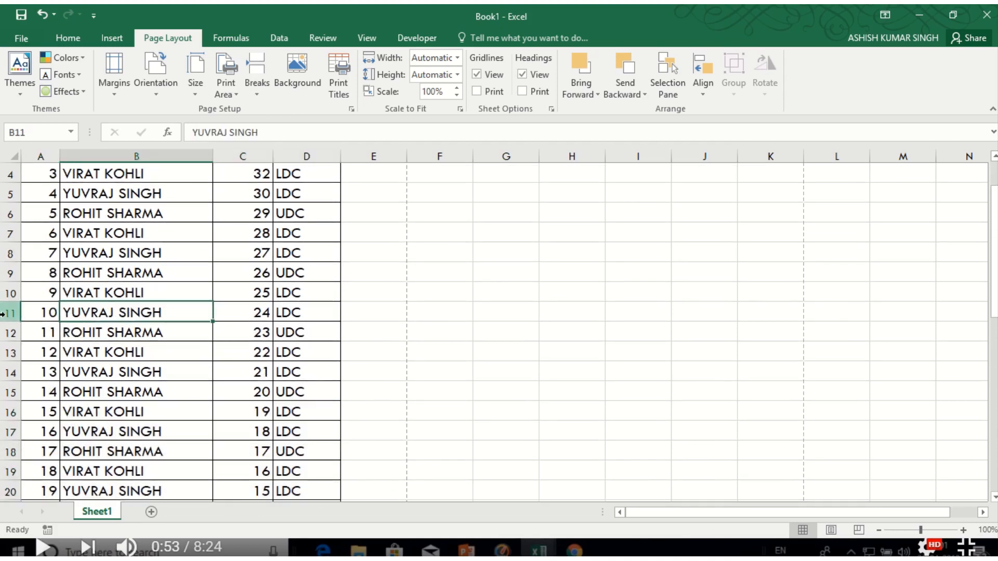
left_click(257, 93)
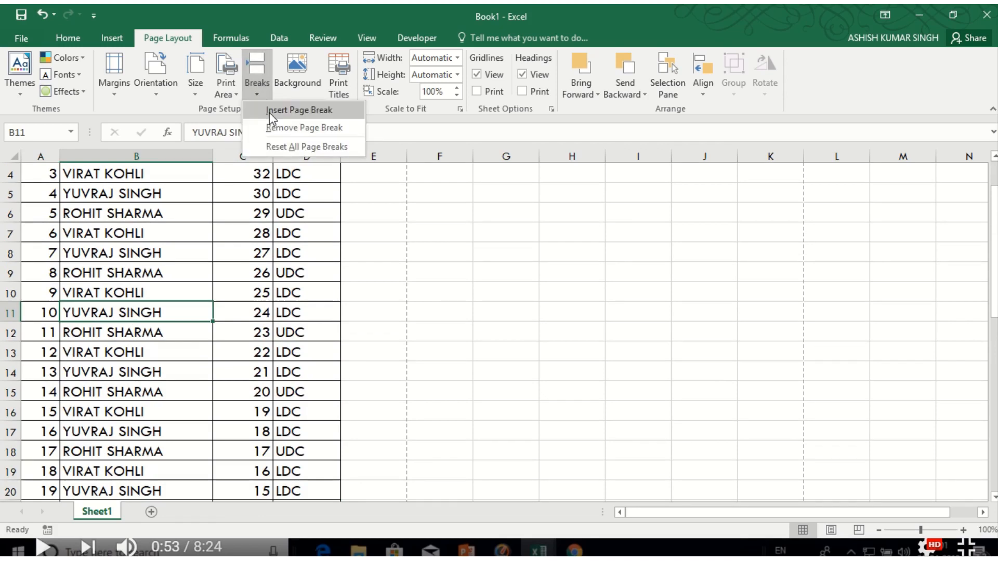
left_click(269, 111)
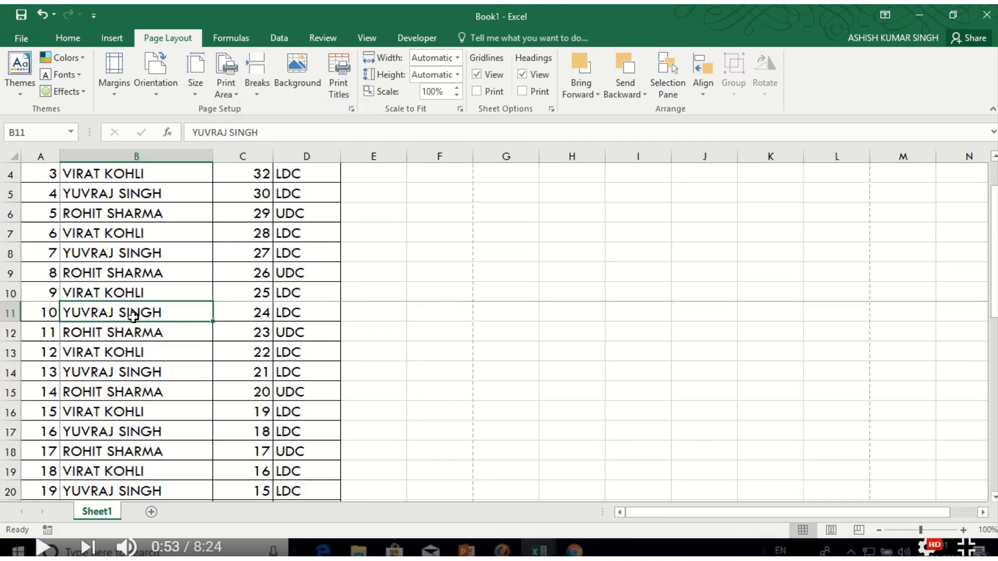
Page through the print preview to check how the page break splits the table, and return to the sheet
left_click(20, 39)
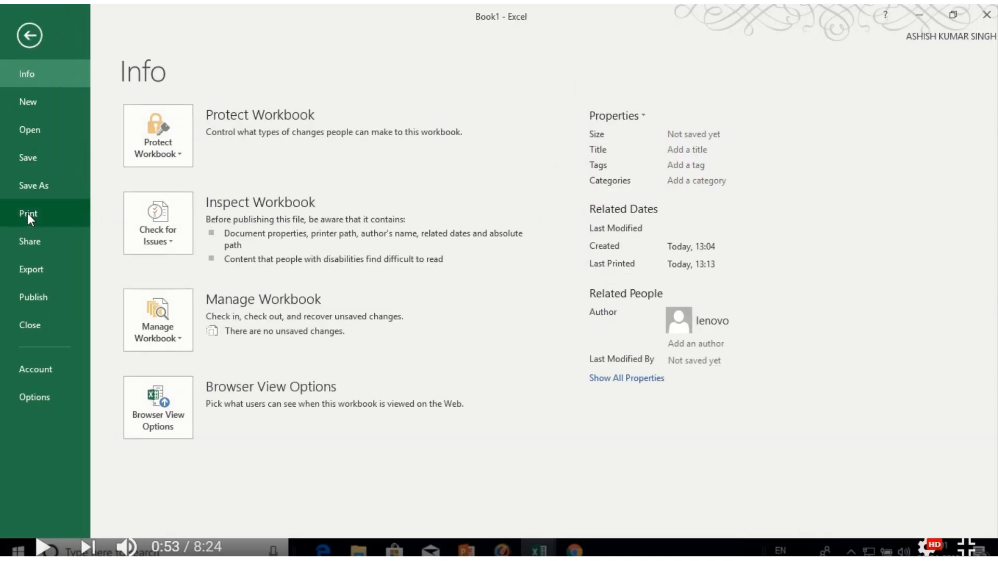
left_click(27, 213)
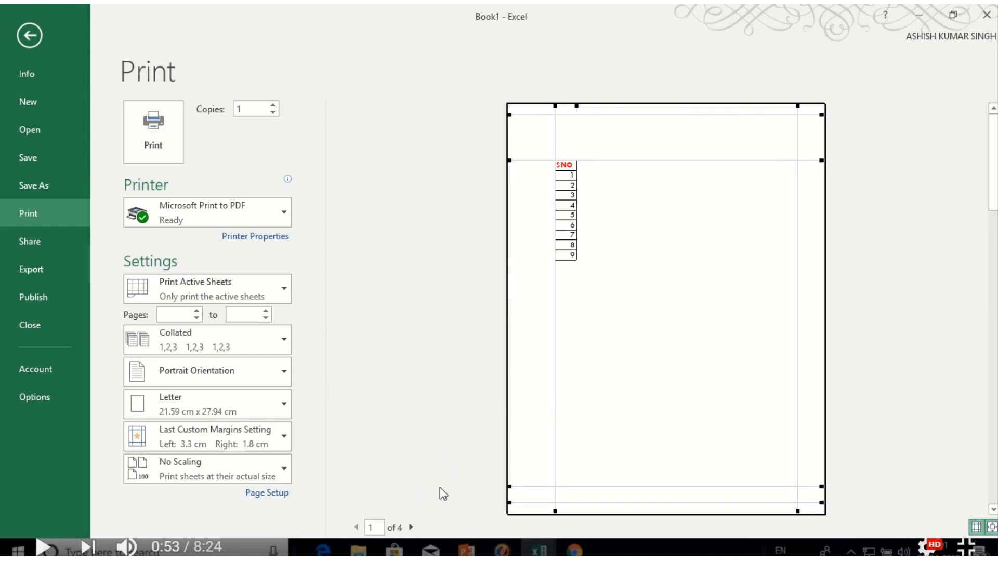
left_click(416, 529)
left_click(416, 530)
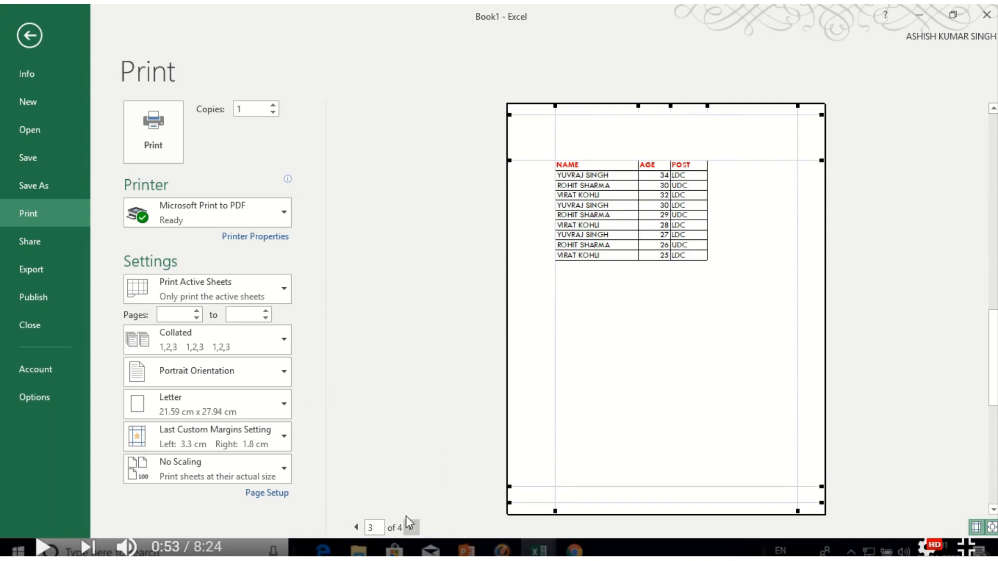
key("Escape")
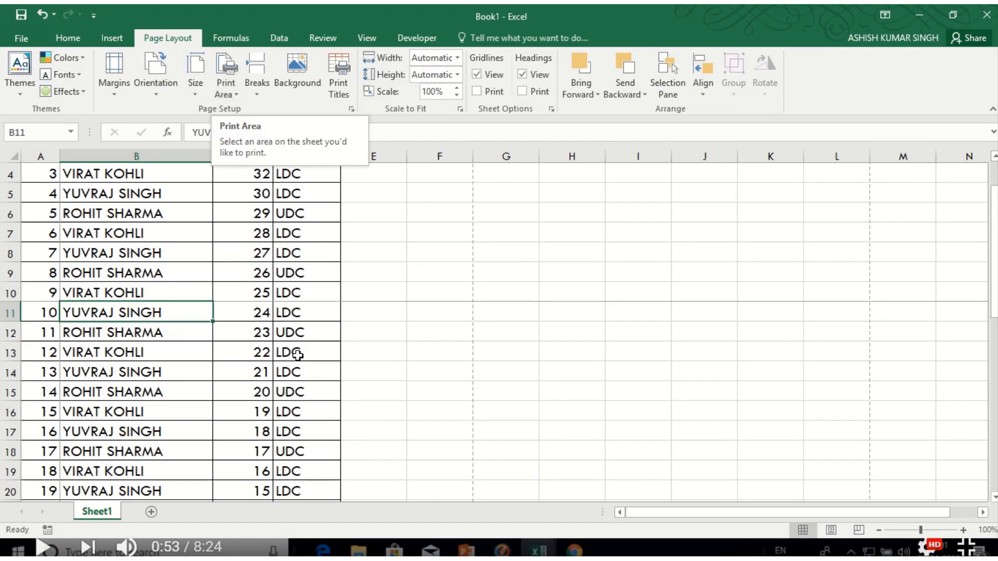
left_click(389, 351)
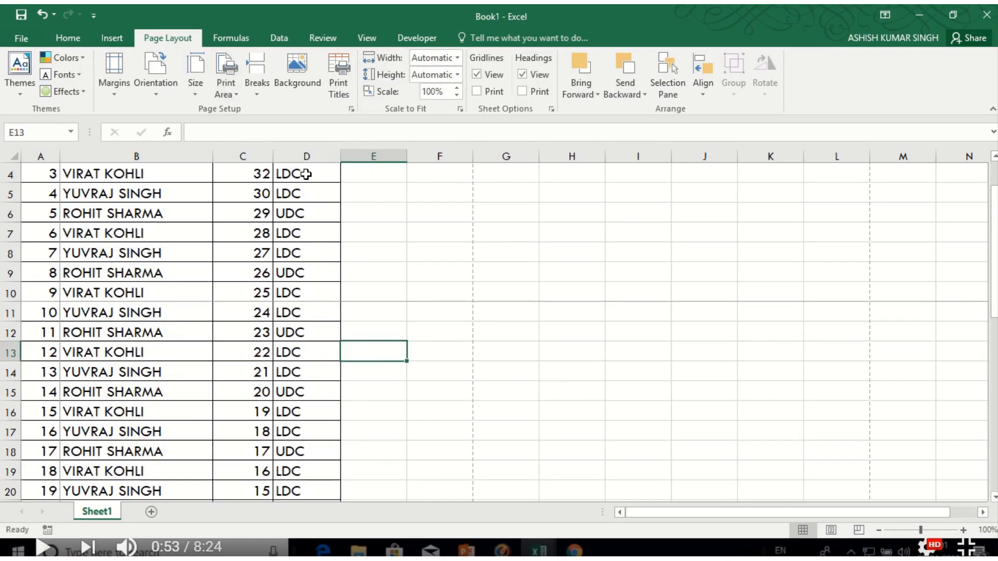
Try to clear the print area and remove the page break with cell E13 selected
left_click(235, 92)
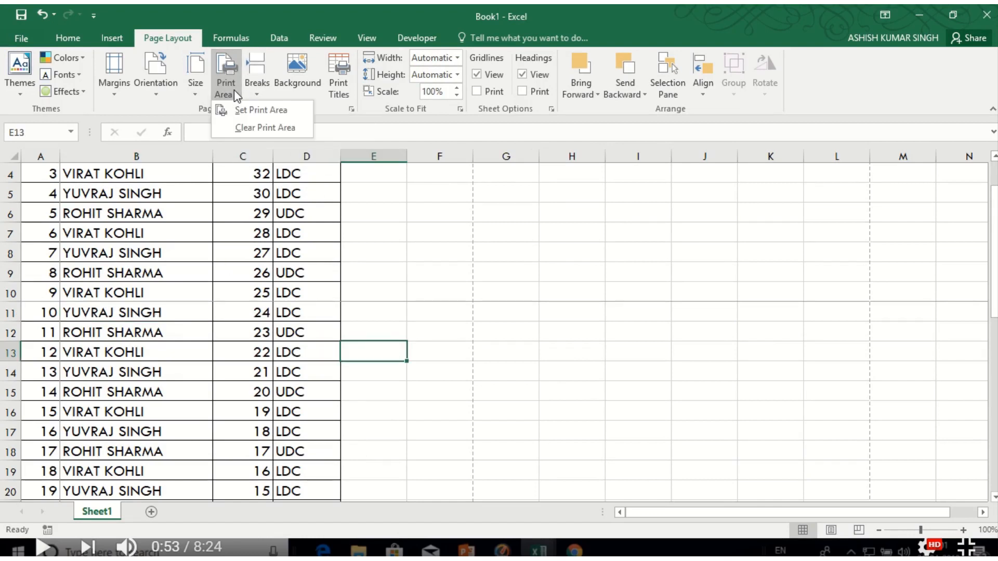
left_click(245, 129)
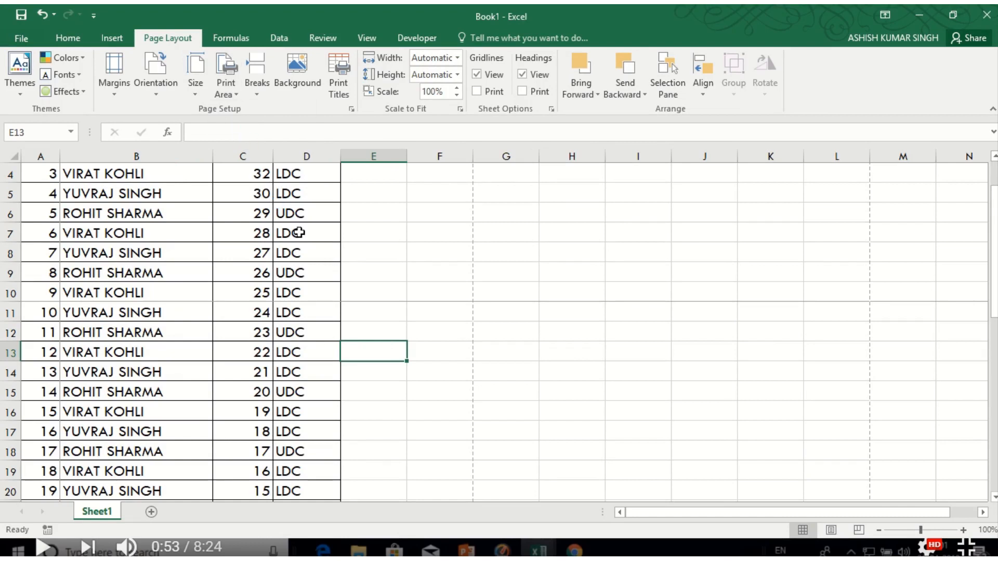
left_click(259, 89)
left_click(283, 130)
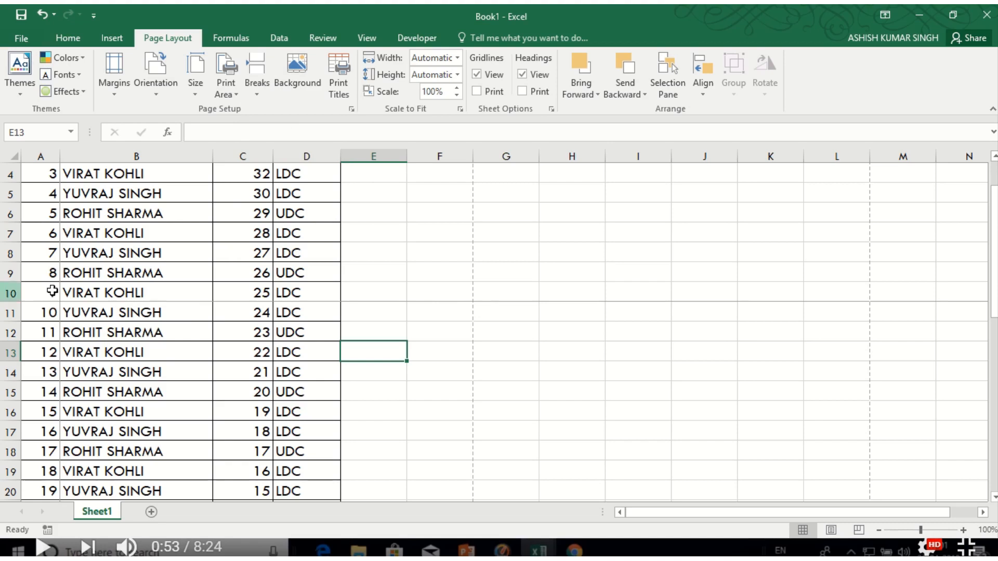
scroll(52, 301, "up", 1)
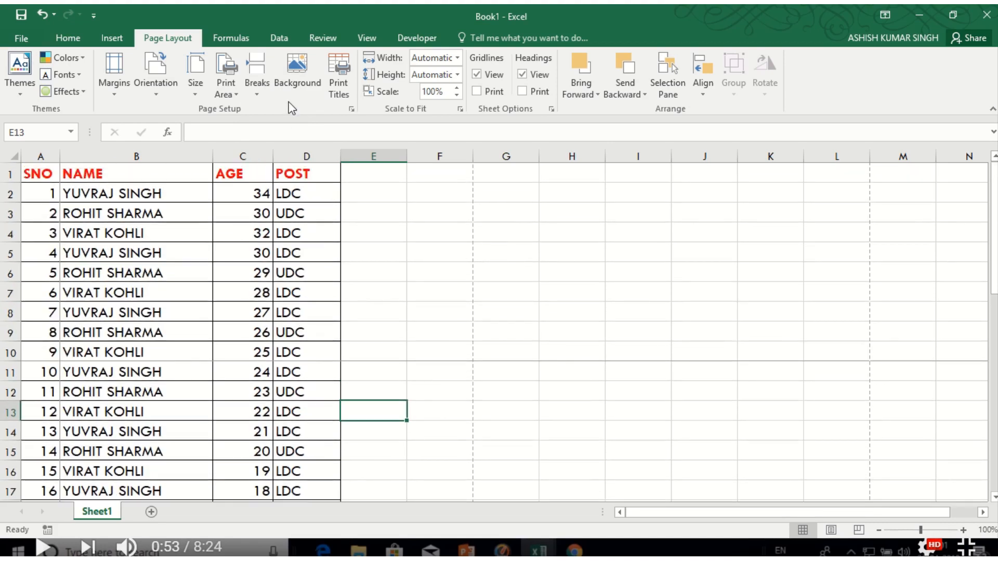
left_click(257, 89)
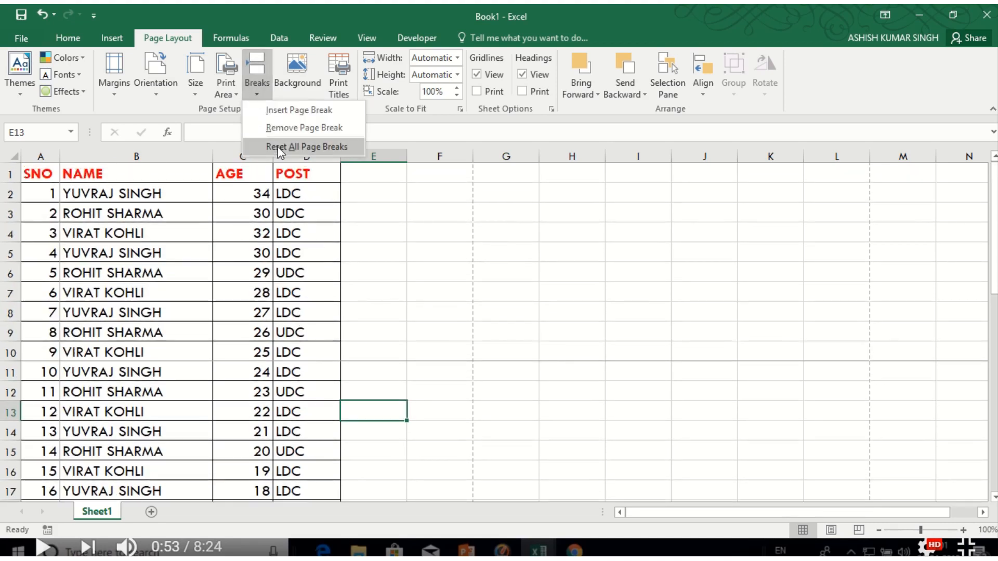
left_click(281, 130)
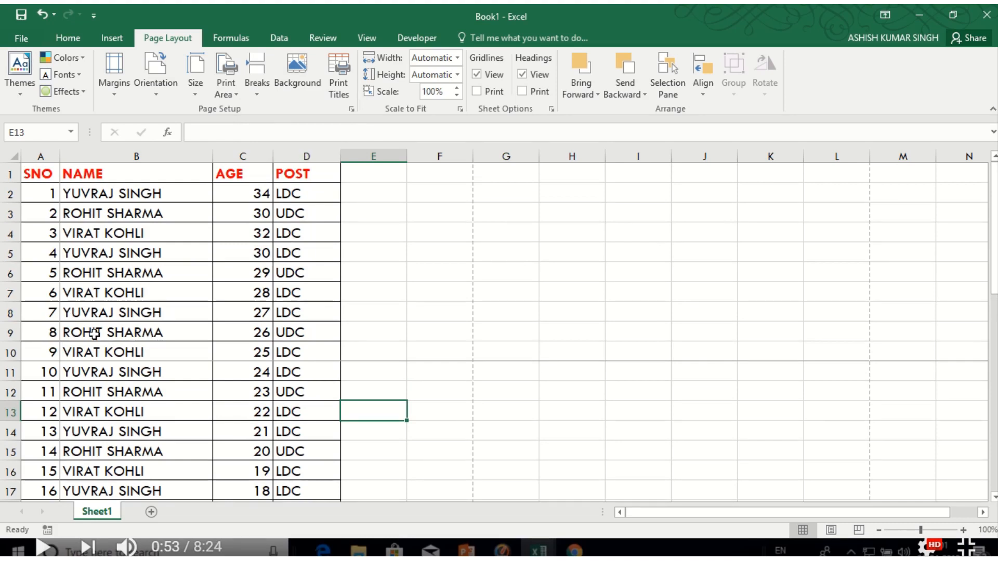
Insert a page break above row 10 and check the split in the print preview
left_click(11, 353)
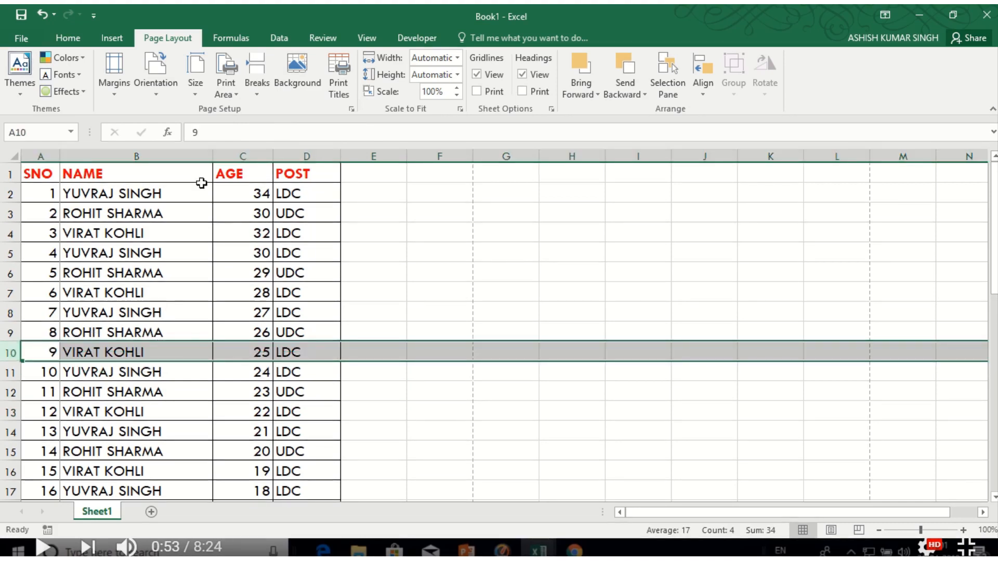
left_click(255, 92)
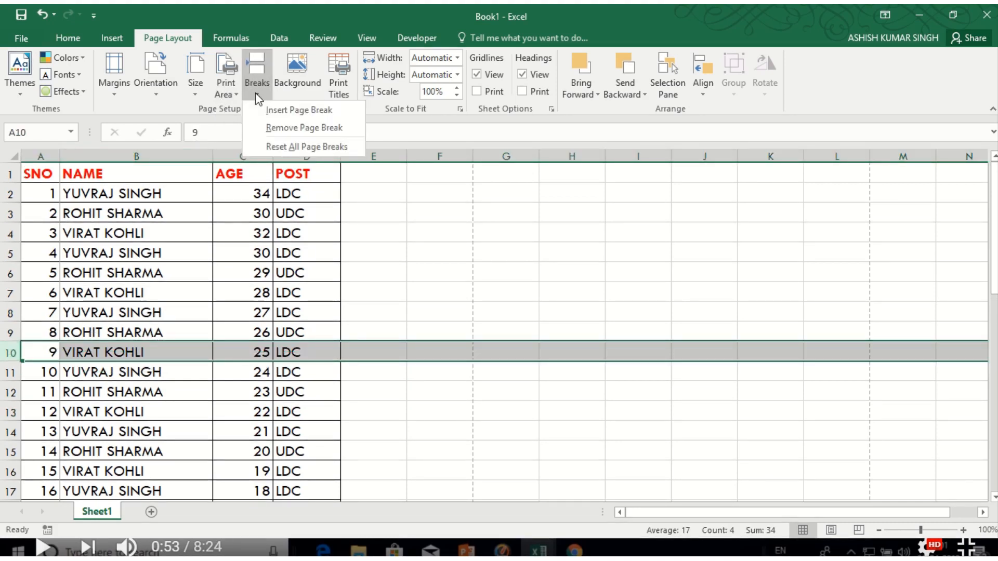
left_click(276, 109)
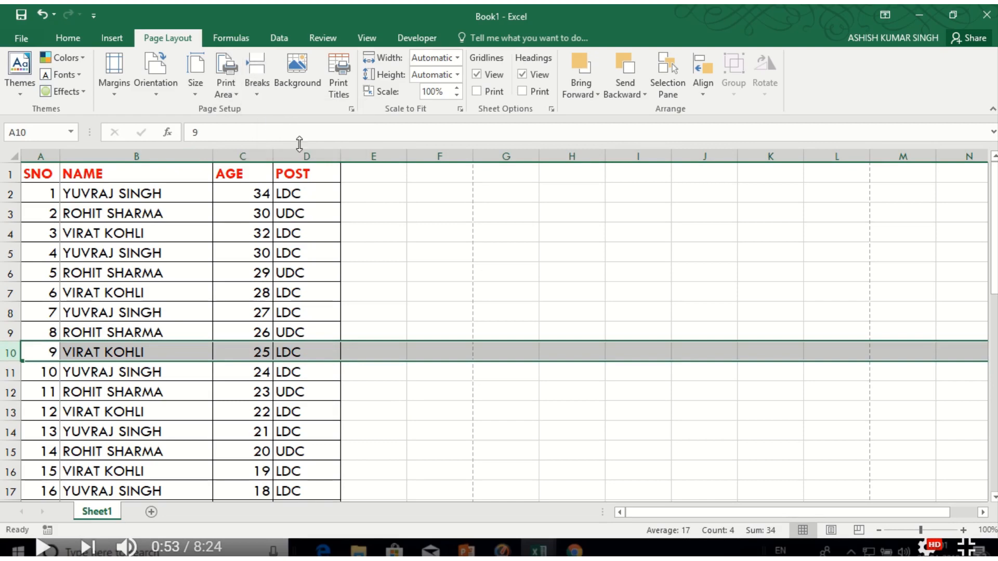
left_click(21, 38)
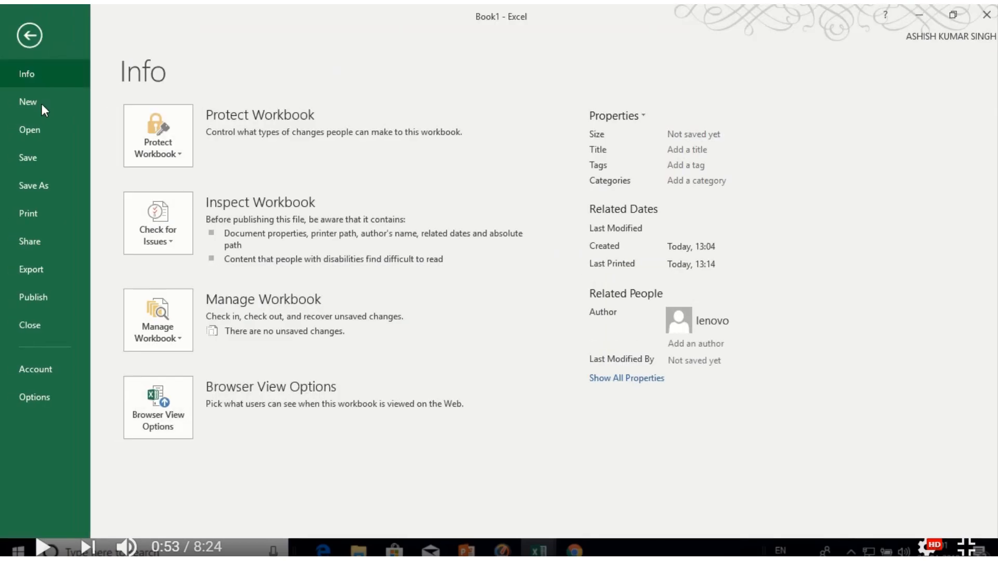
left_click(46, 215)
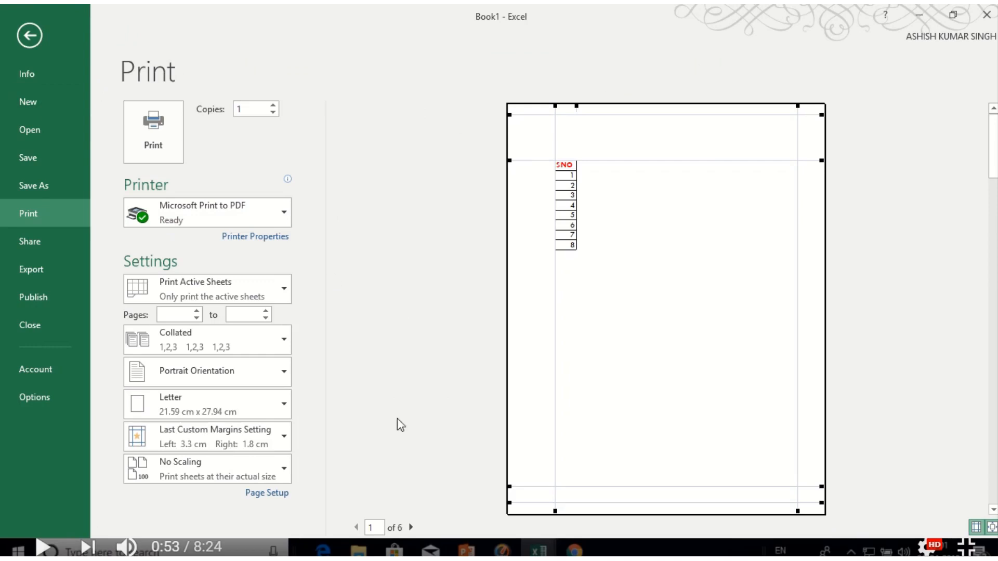
left_click(30, 36)
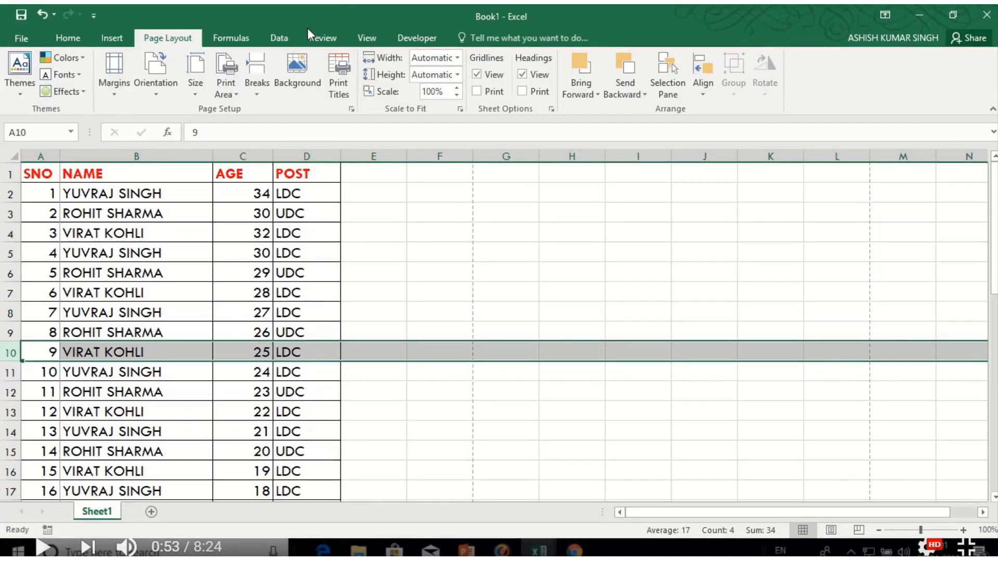
mouse_move(403, 12)
left_click(404, 32)
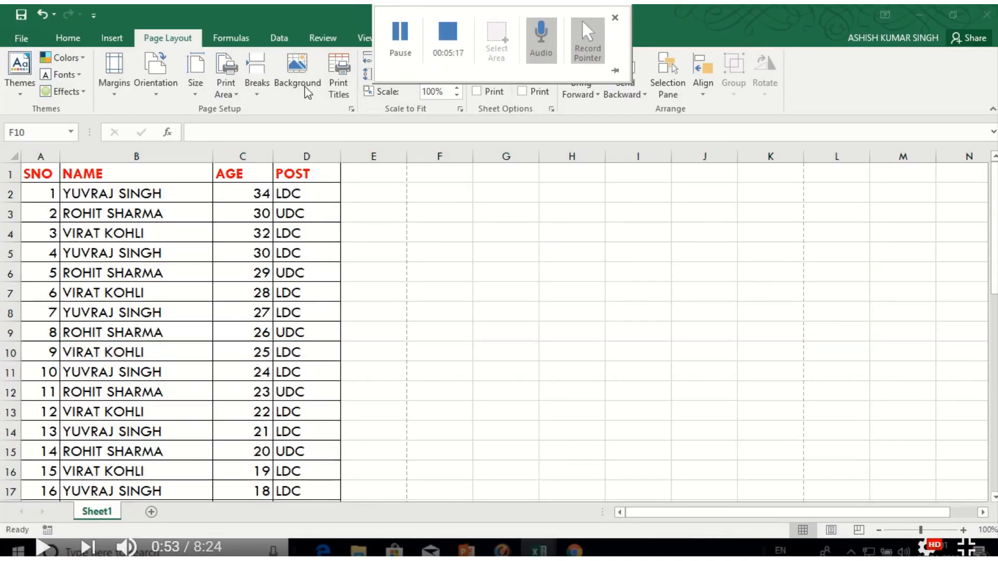
left_click(439, 350)
left_click(255, 90)
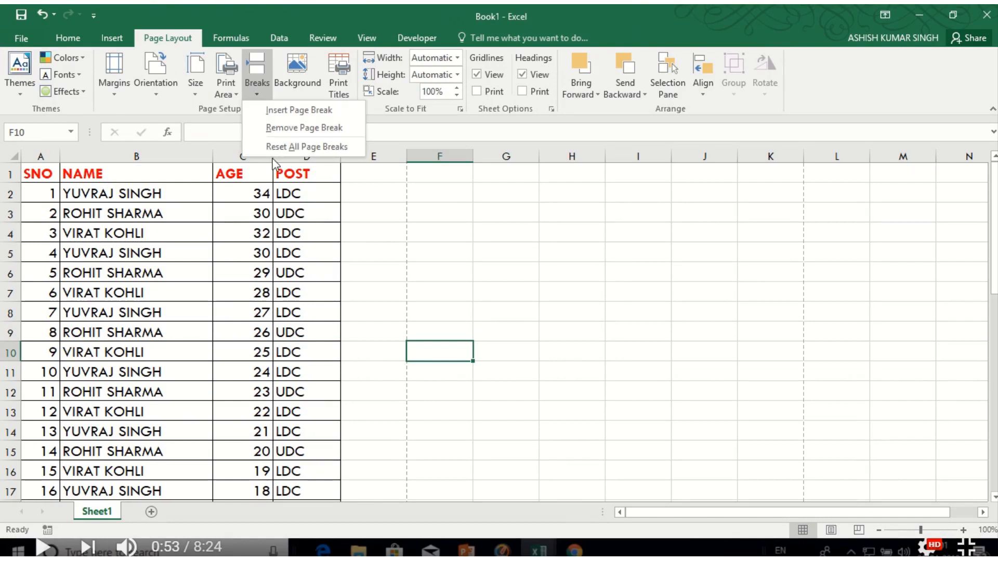
left_click(375, 307)
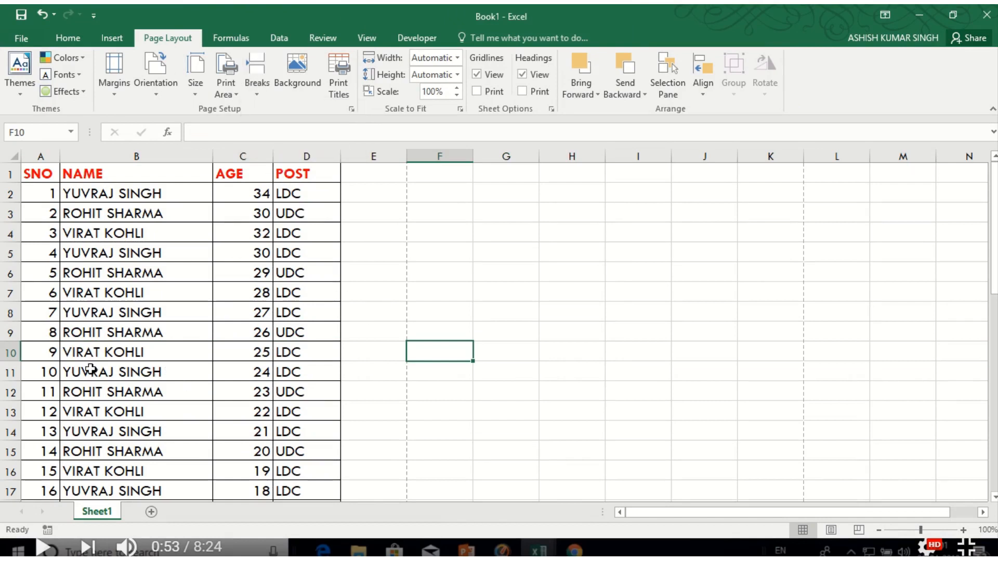
Insert a horizontal page break above row 11, where the record with SNO 10 starts
left_click(10, 372)
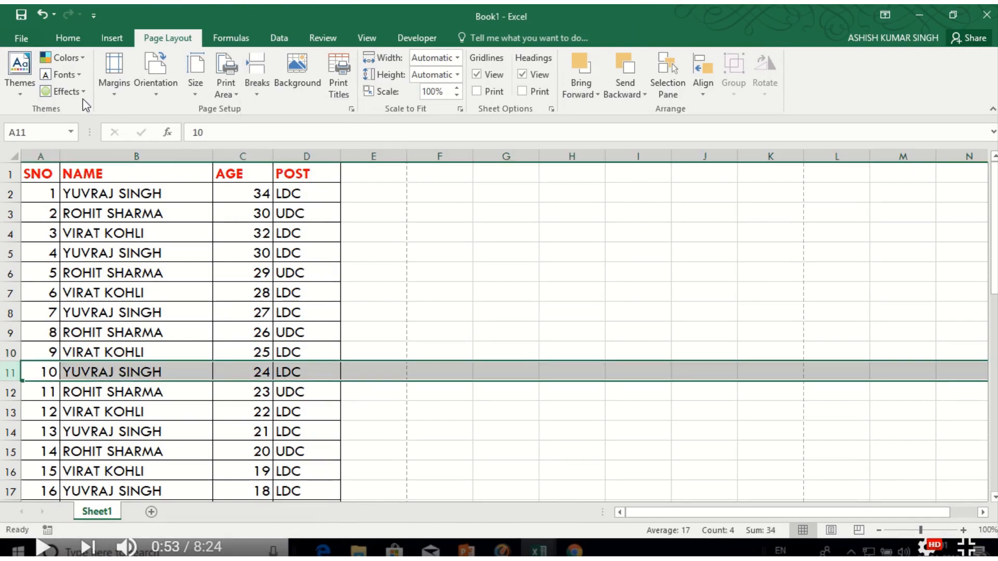
left_click(252, 86)
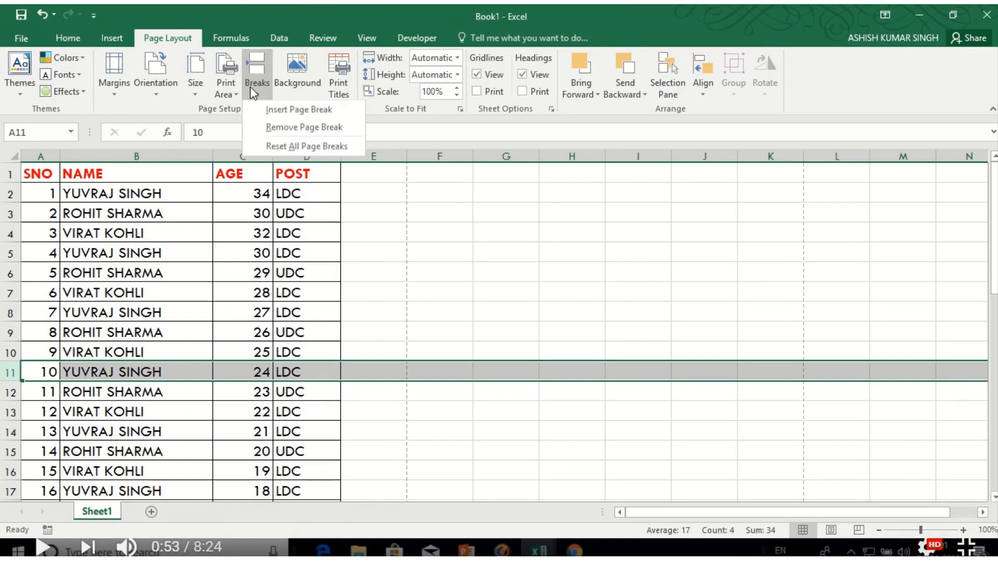
left_click(266, 110)
left_click(247, 326)
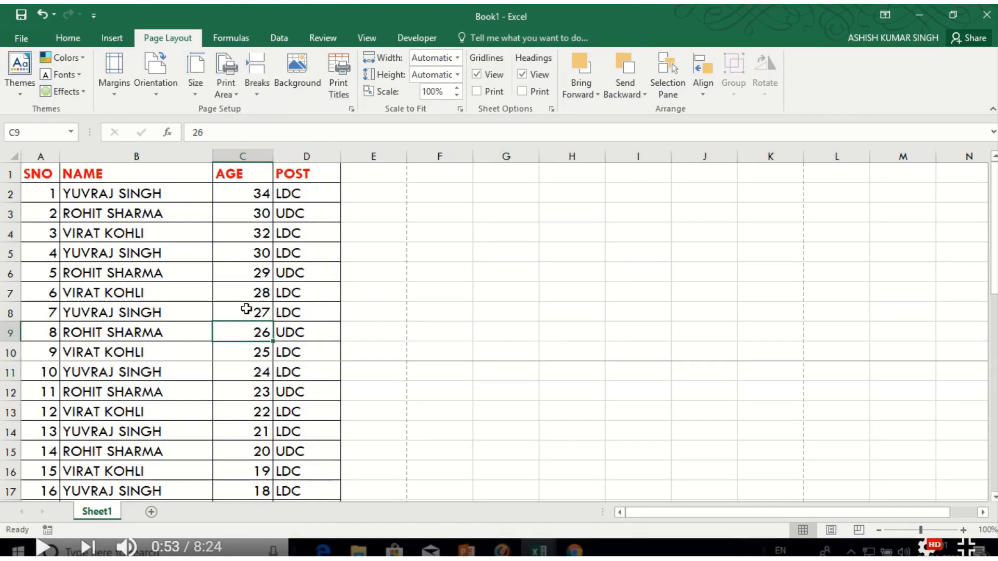
Check both pages of the split table in the print preview and return to the sheet
key("ctrl+p")
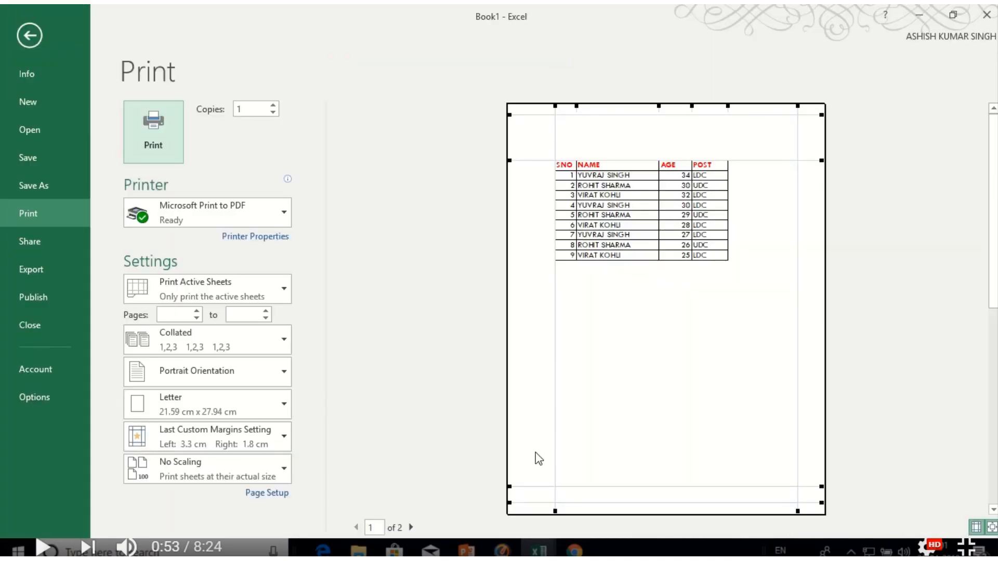
left_click(409, 527)
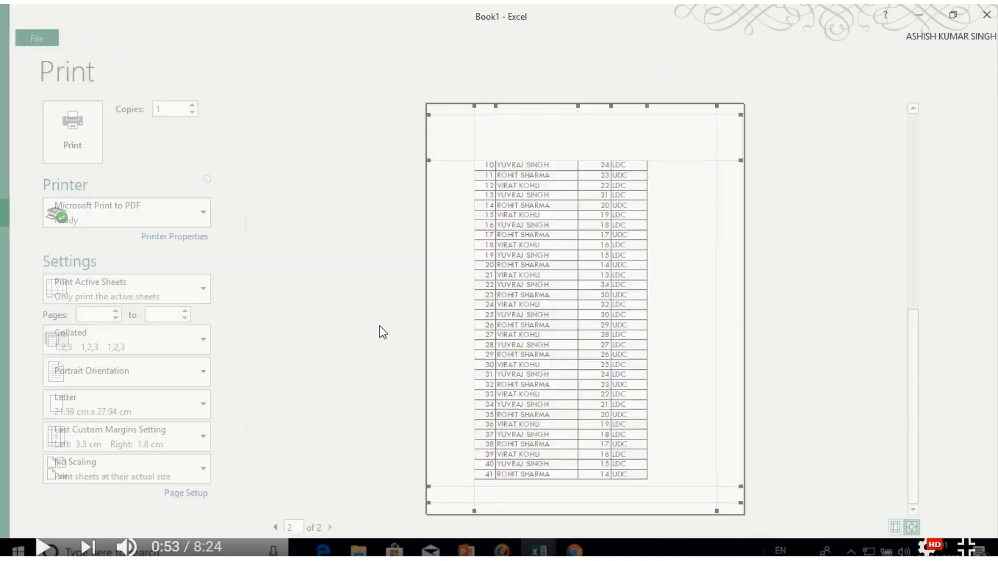
key("Escape")
Insert another horizontal page break above row 26, where the record with SNO 25 starts
scroll(156, 363, "down", 4)
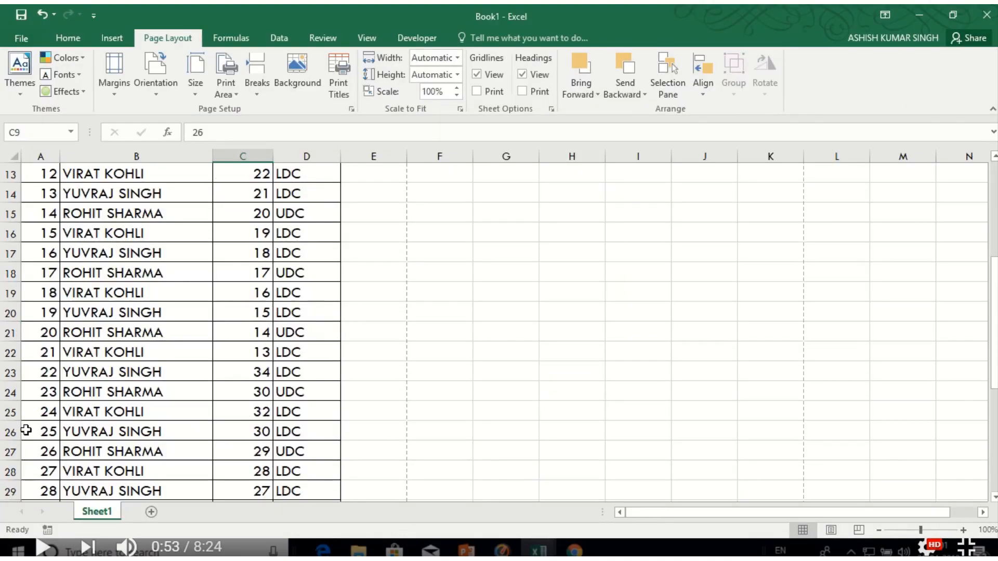
left_click(10, 431)
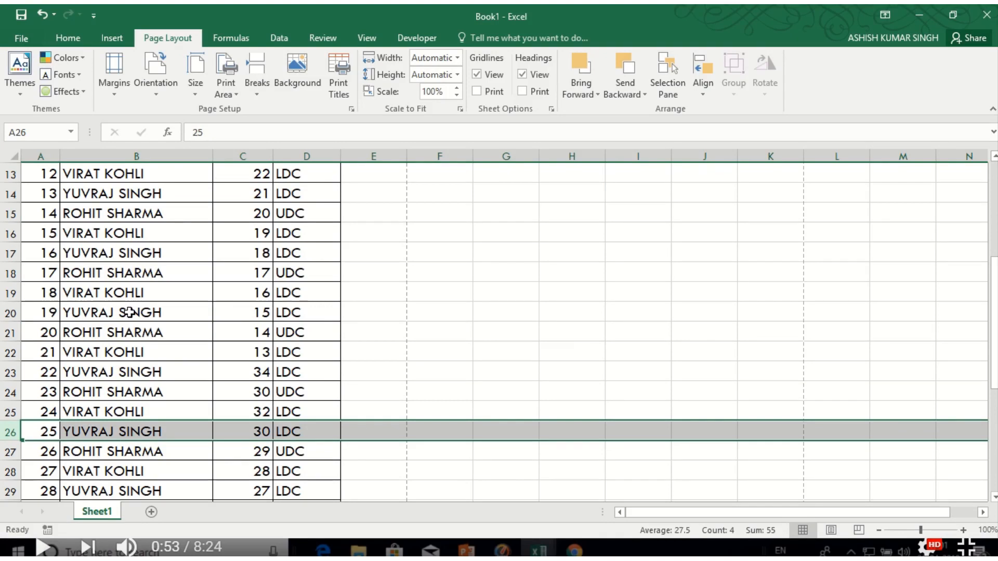
left_click(257, 93)
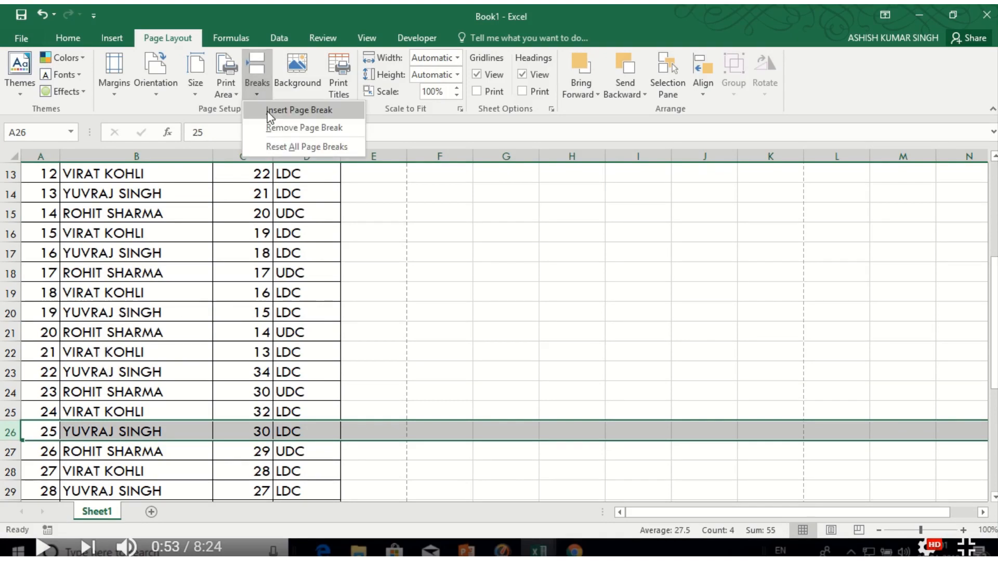
left_click(269, 112)
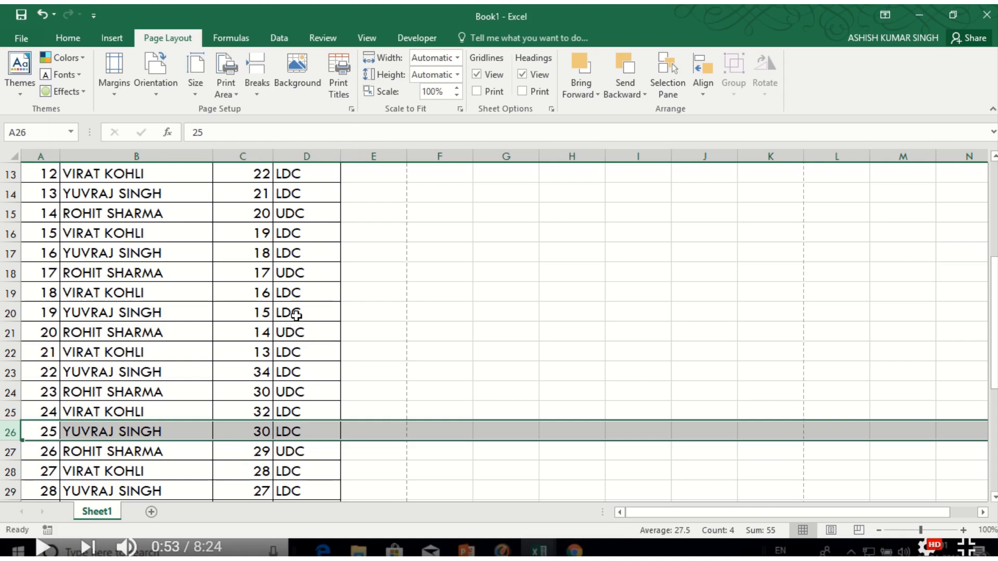
Page through all three pages of the print preview to check the row breaks, and return to the start of the table
key("ctrl+p")
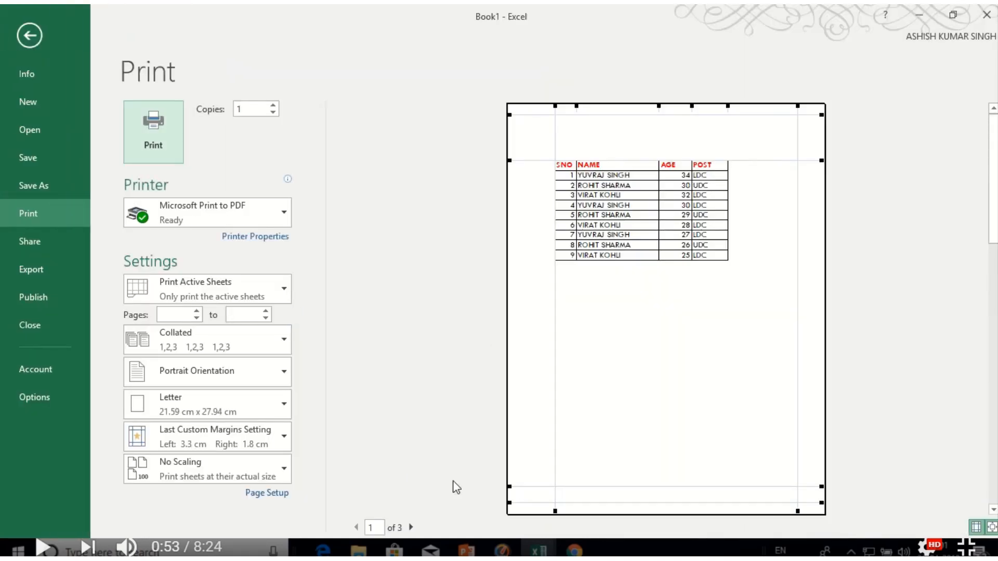
left_click(411, 528)
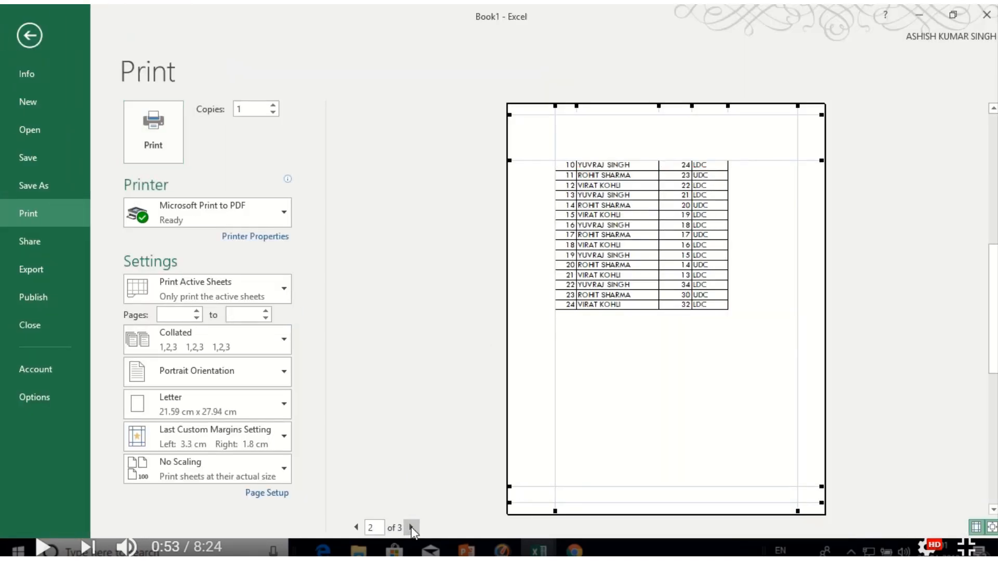
left_click(411, 528)
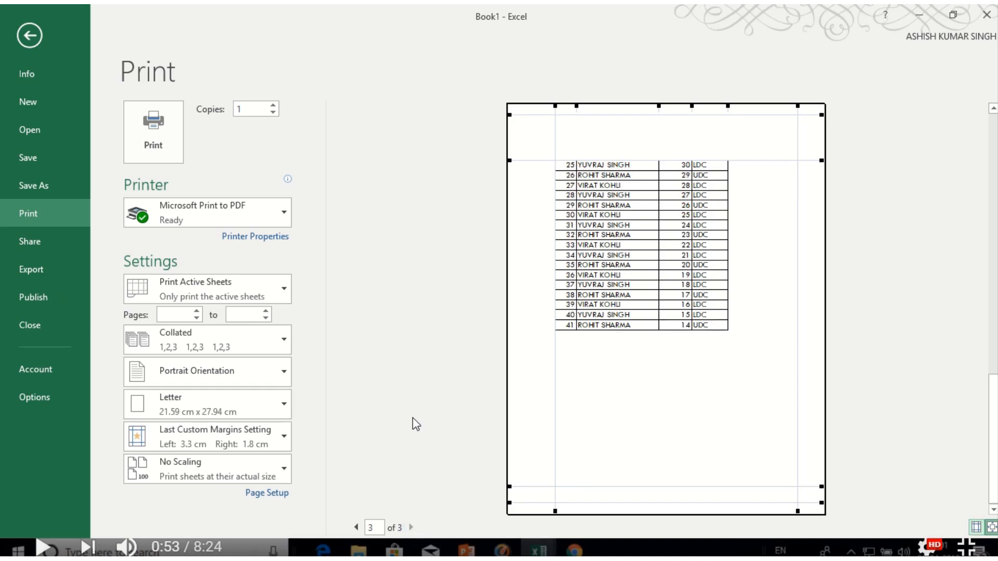
key("Escape")
scroll(323, 302, "up", 4)
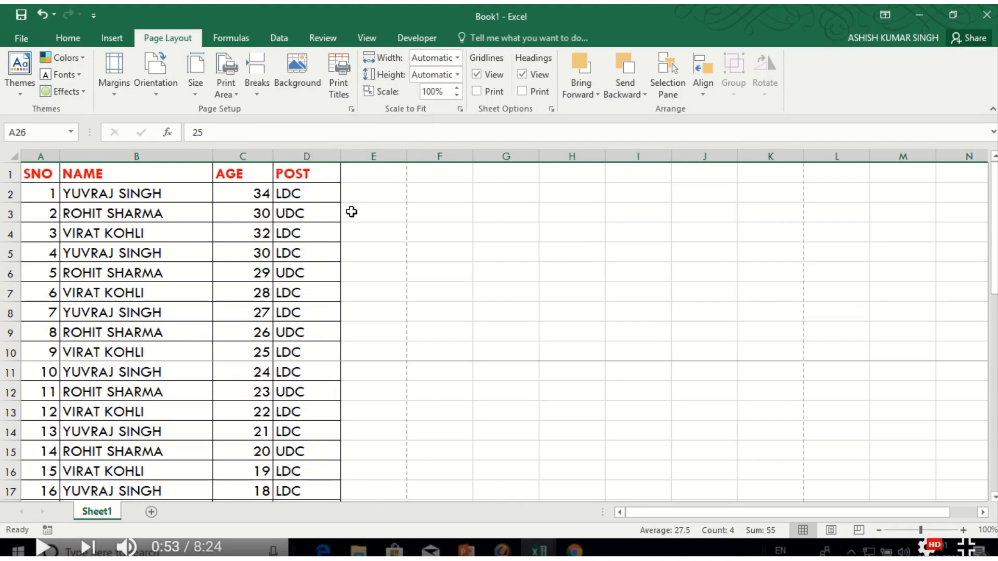
Set the handwritten-name picture from the local Pictures folder as the sheet background
left_click(304, 83)
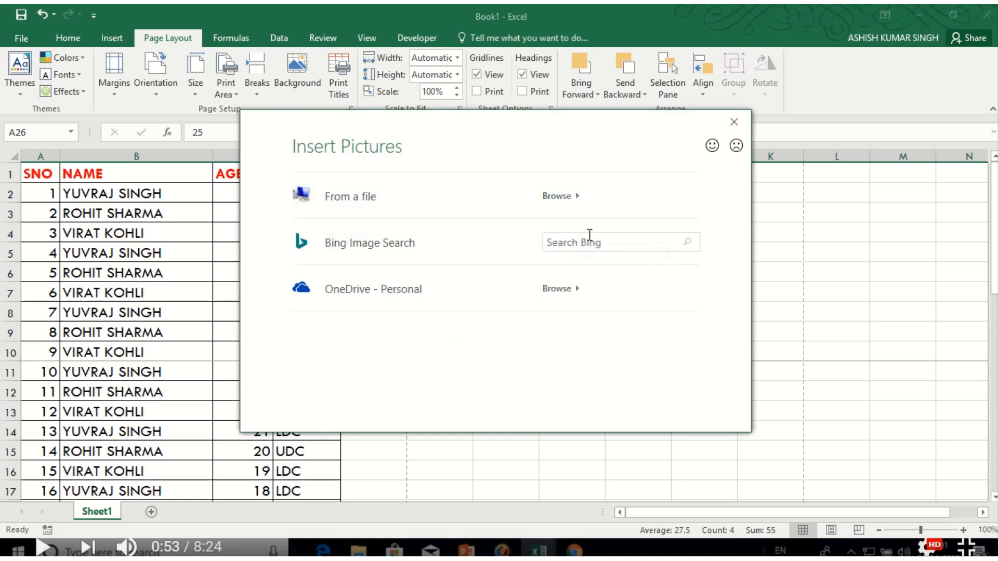
left_click(558, 197)
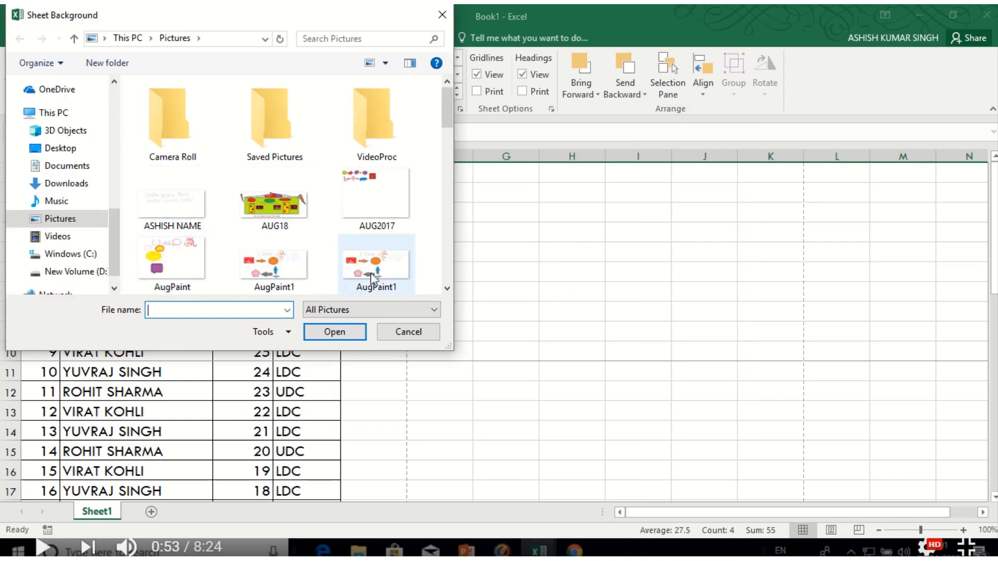
left_click(177, 206)
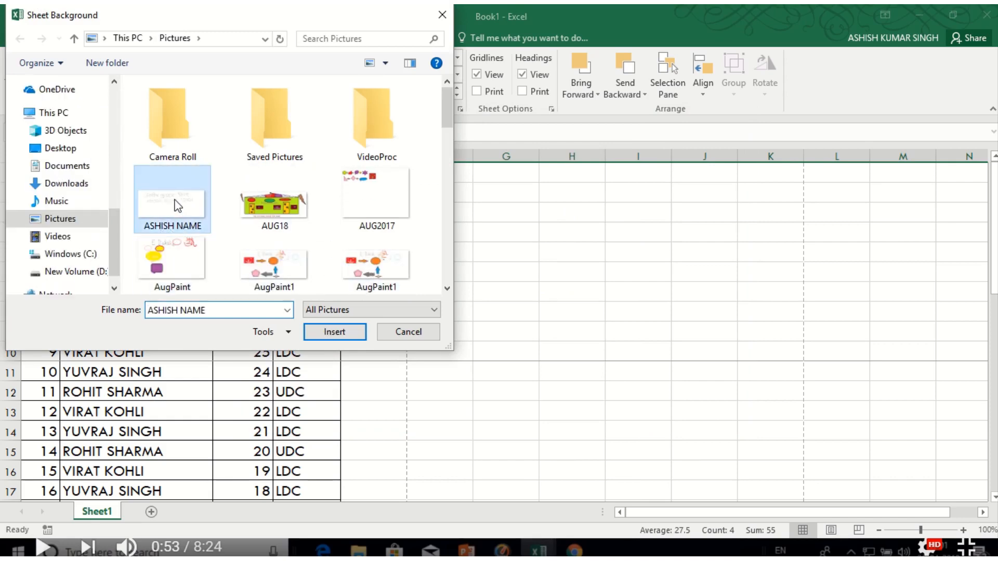
left_click(345, 335)
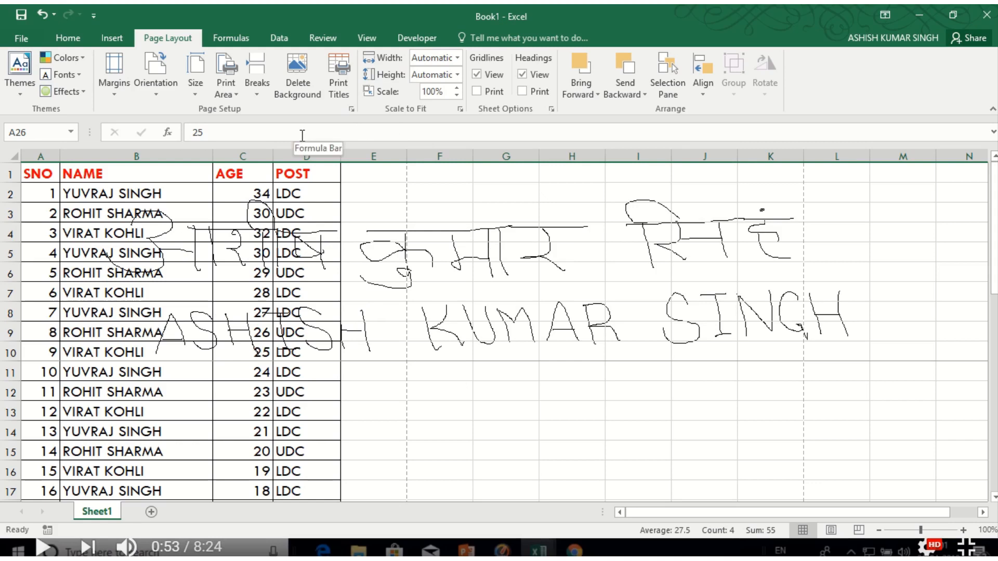
Delete the sheet's background picture and look at the first two pages in the print preview
left_click(302, 93)
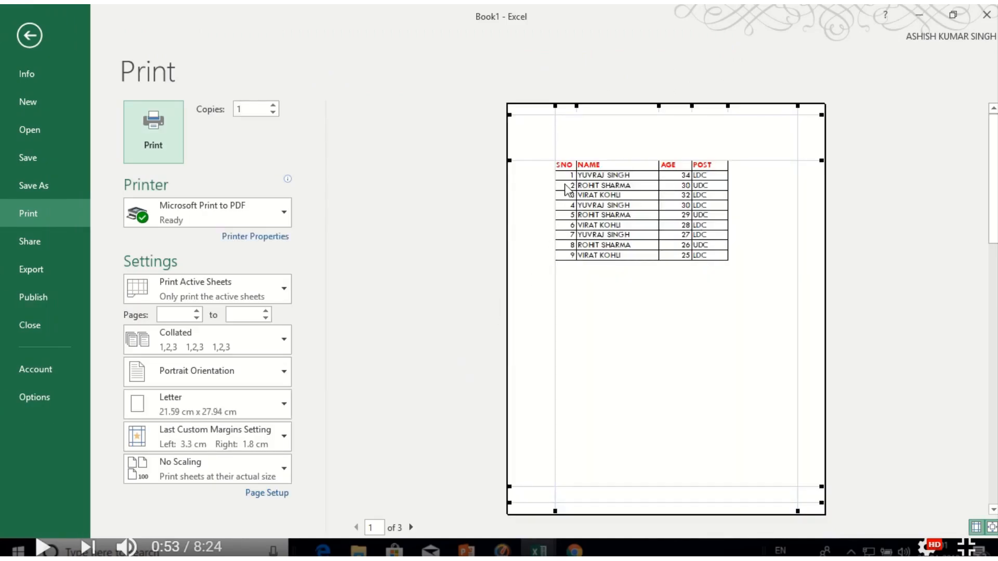
left_click(410, 526)
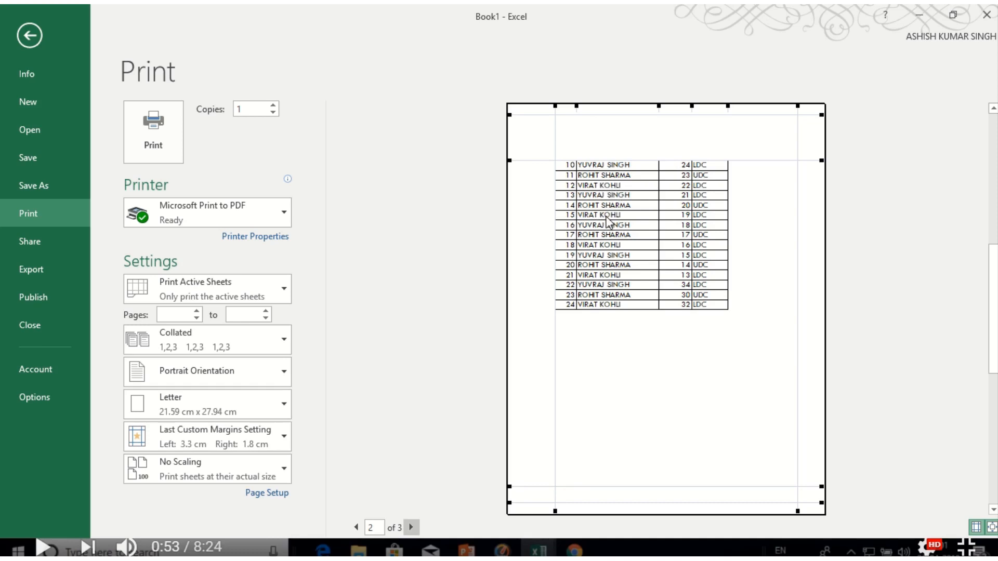
key("Escape")
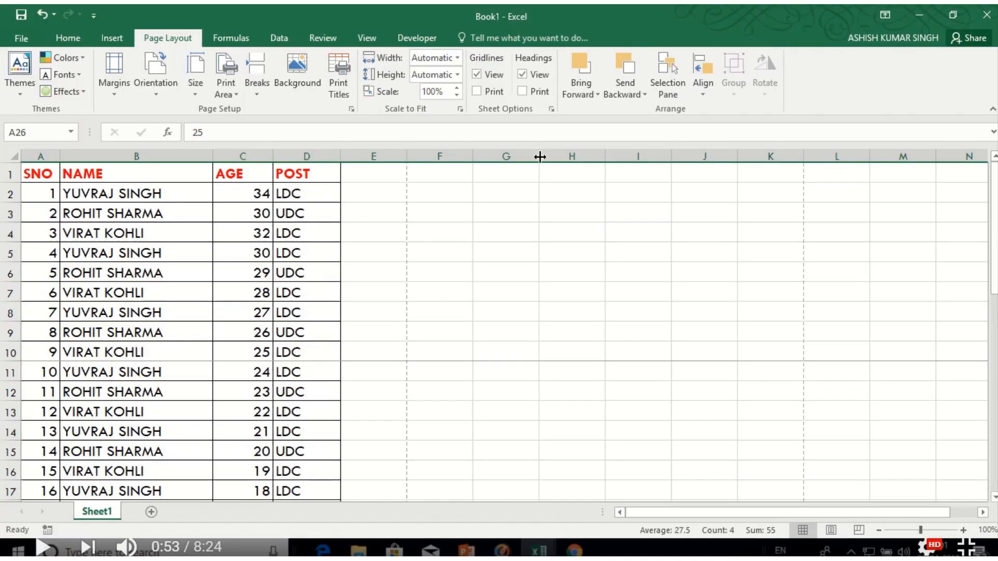
Set header row $1:$1 to repeat at the top of printed pages, and try Over, then down before restoring the Down, then over page order
left_click(94, 173)
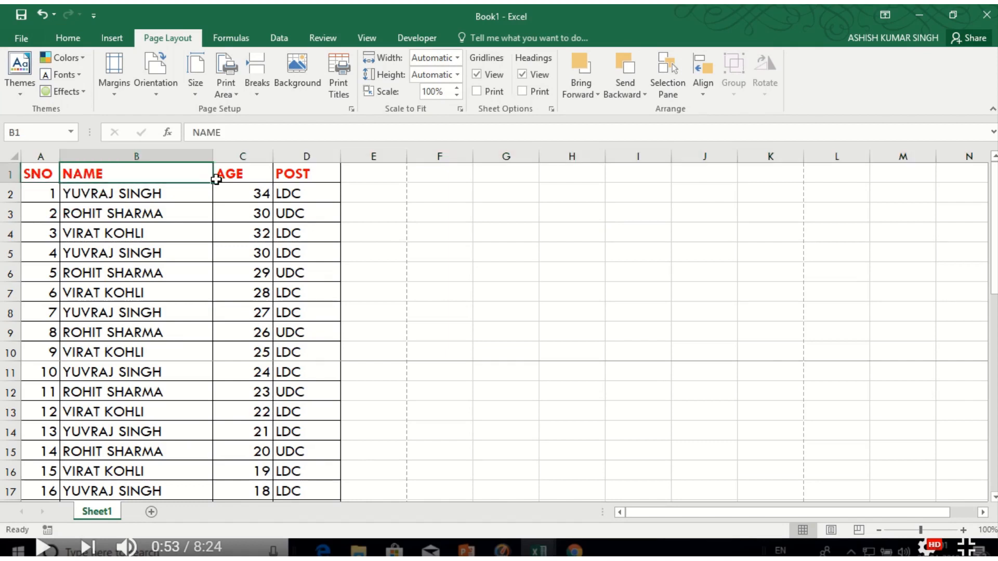
left_click(230, 173)
left_click(314, 175)
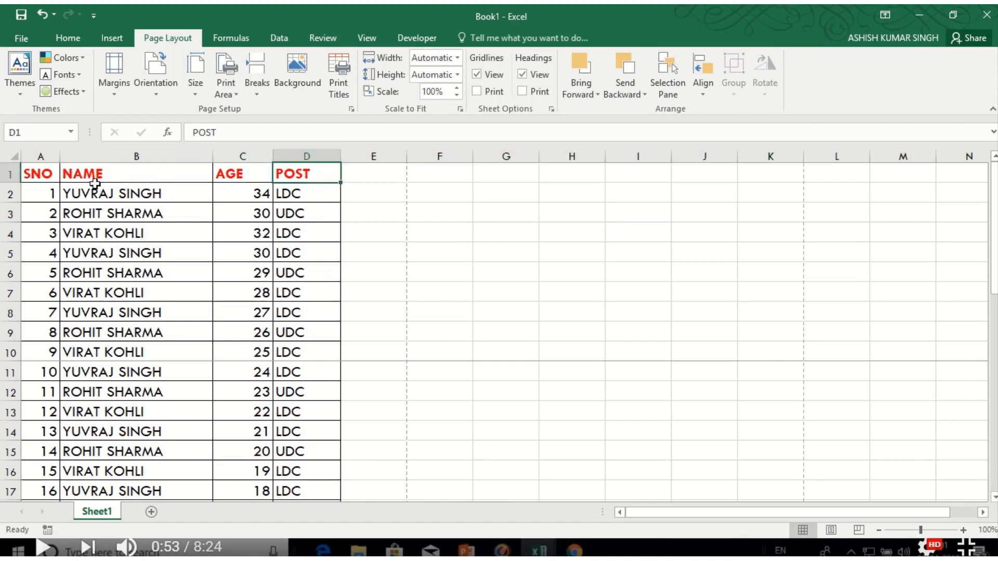
left_click(341, 89)
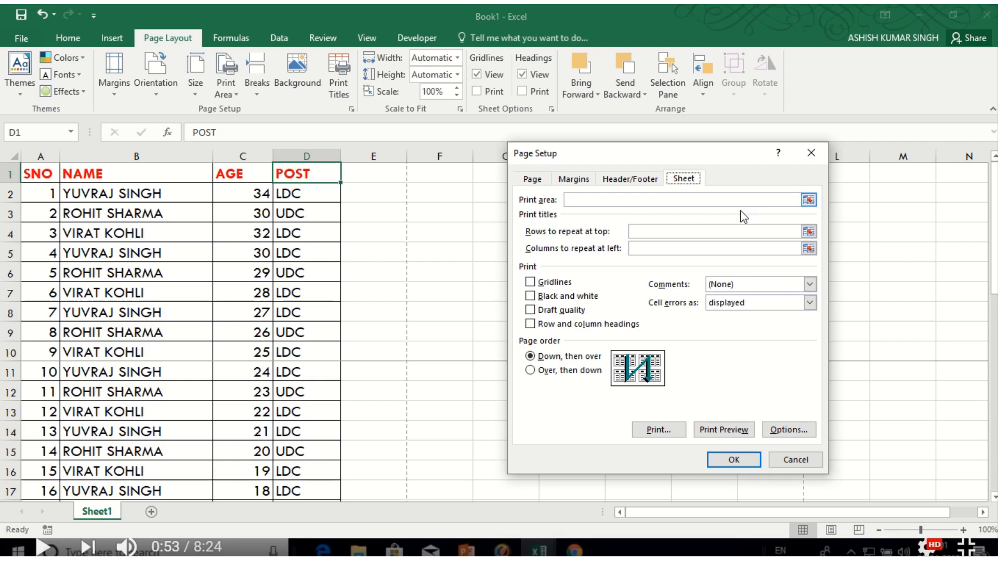
left_click(680, 235)
left_click(654, 234)
left_click(647, 232)
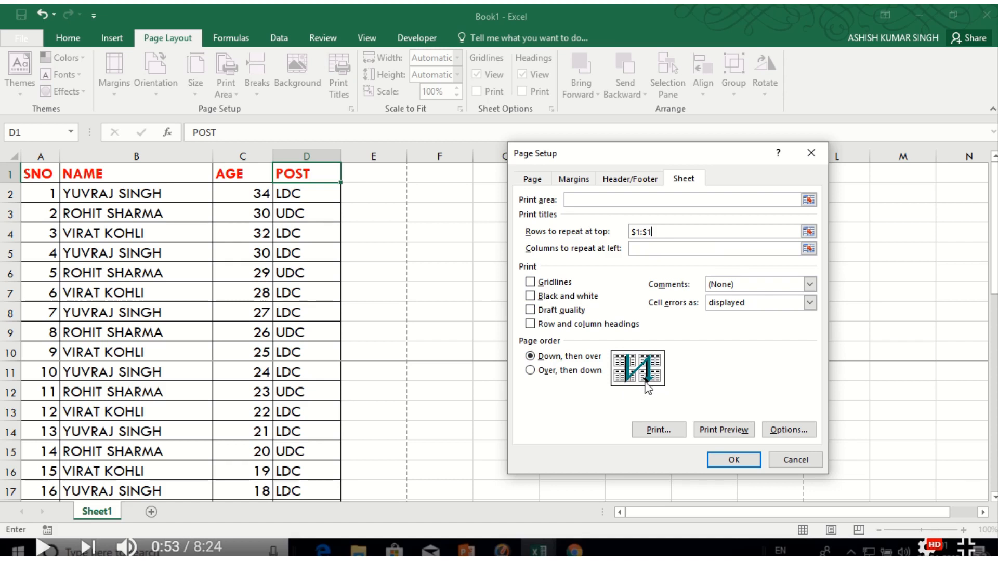
left_click(535, 372)
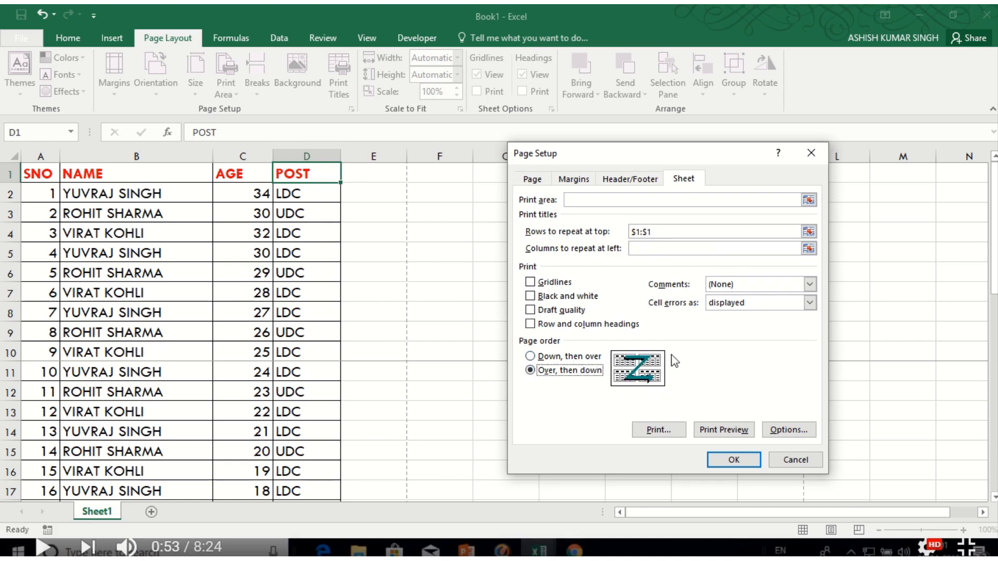
left_click(531, 357)
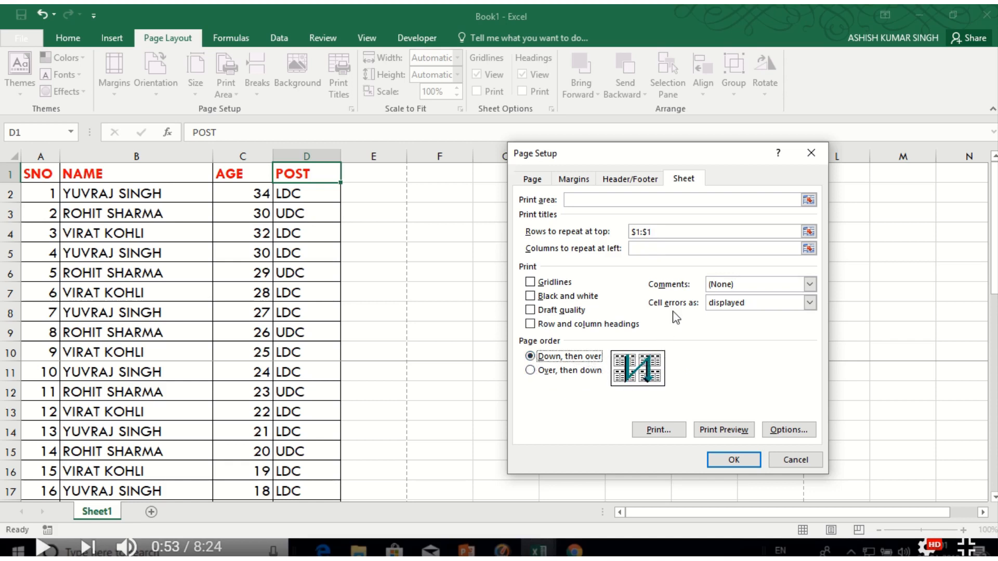
Page through all three pages of the print preview to check the header row on each, and return to the sheet
left_click(729, 435)
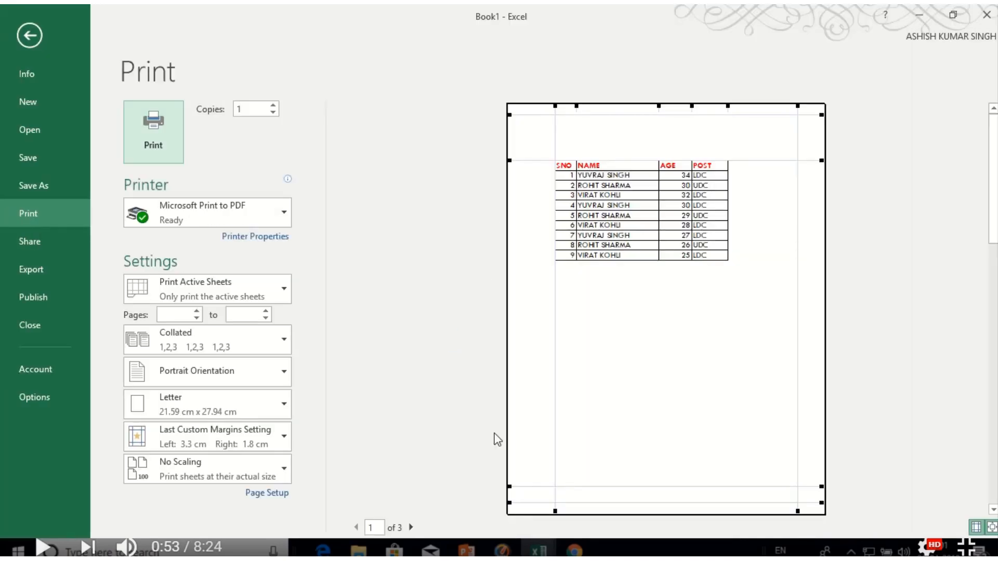
left_click(410, 527)
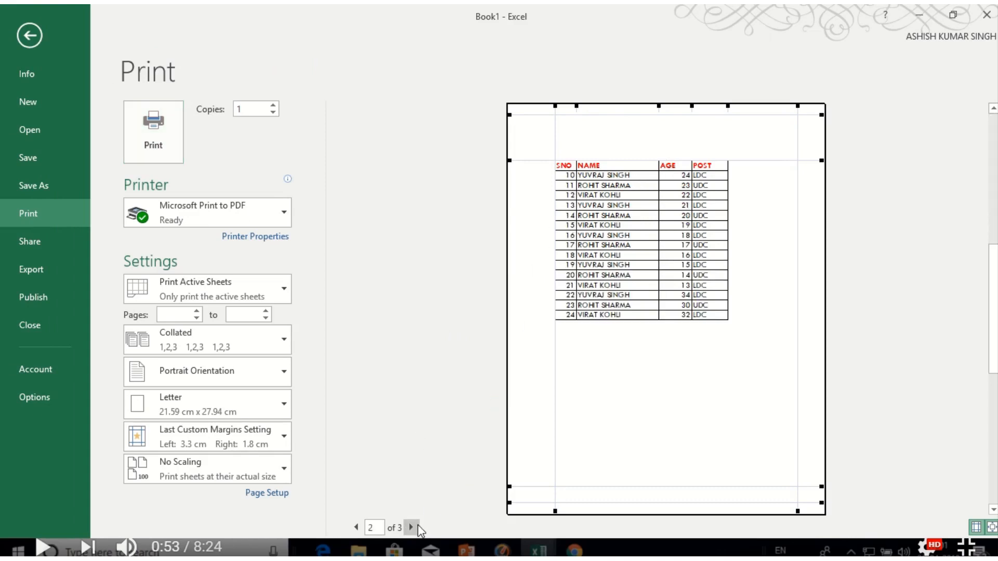
left_click(410, 527)
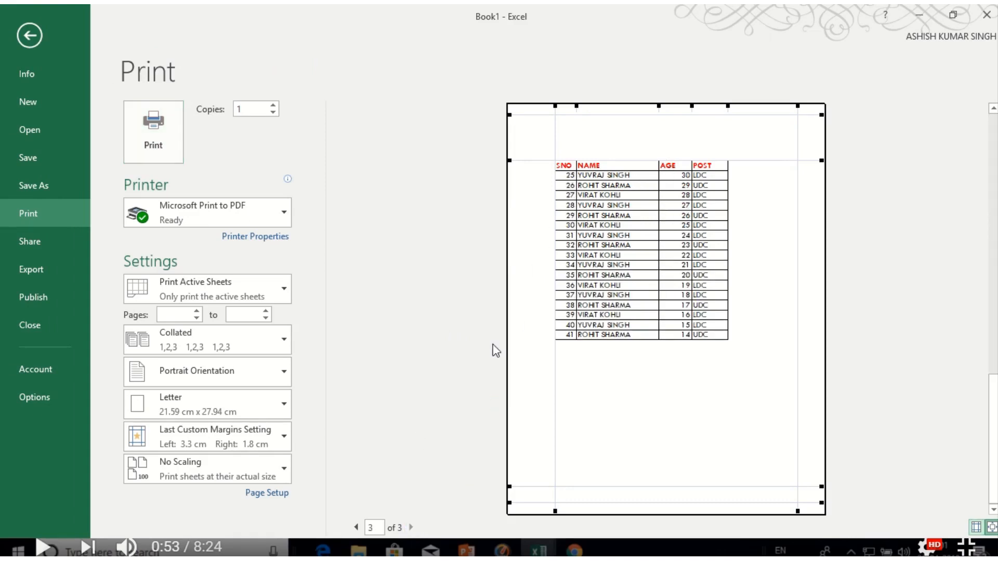
key("Escape")
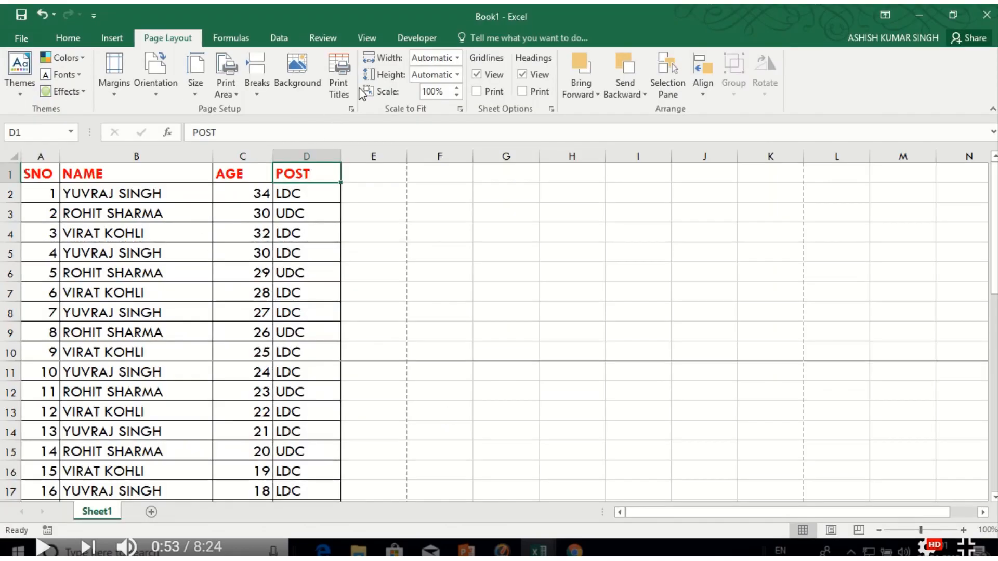
Reopen the print titles settings and clear the rows to repeat at top
left_click(340, 98)
left_click(669, 237)
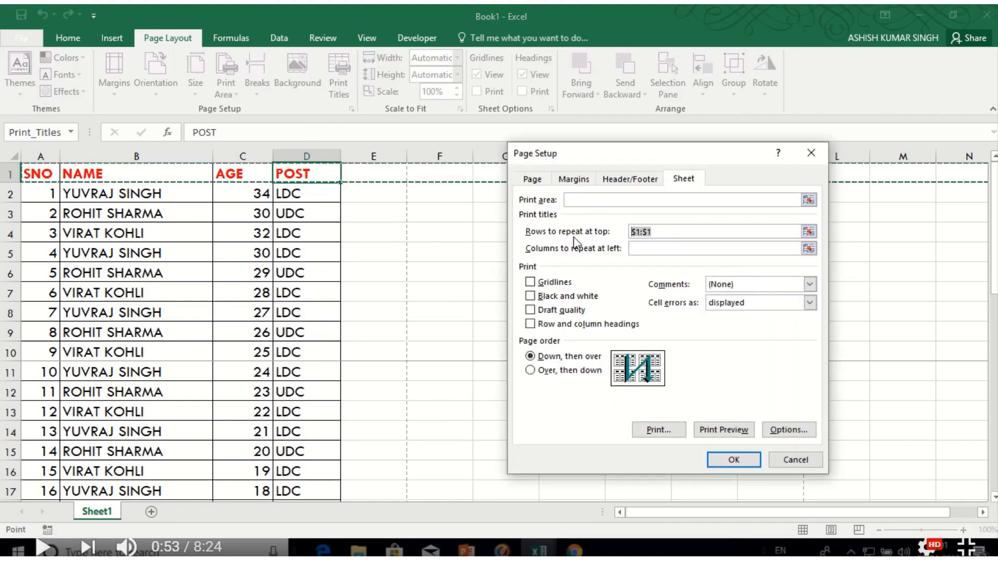
key("BackSpace")
key("BackSpace")
key("BackSpace")
key("BackSpace")
key("BackSpace")
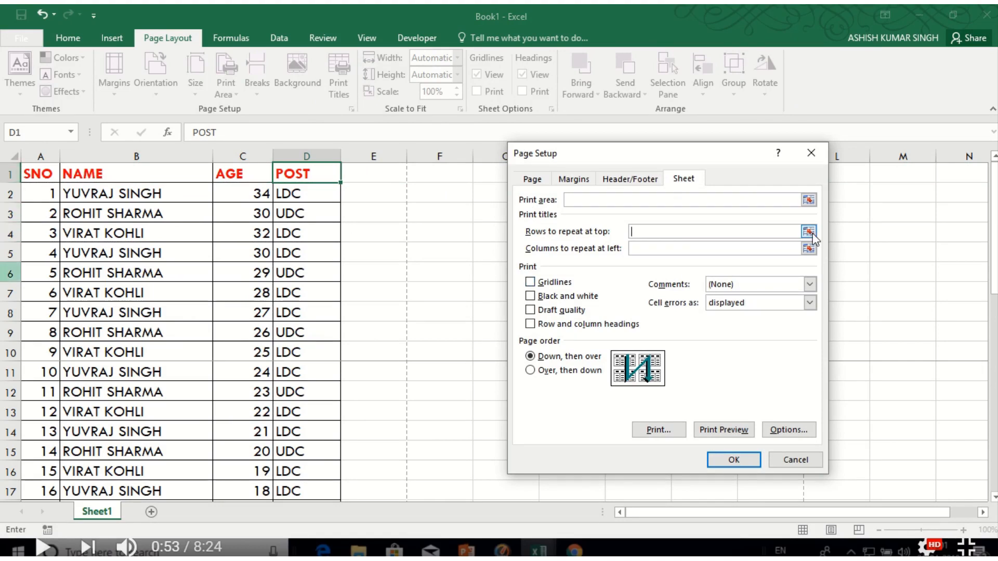
left_click(8, 174)
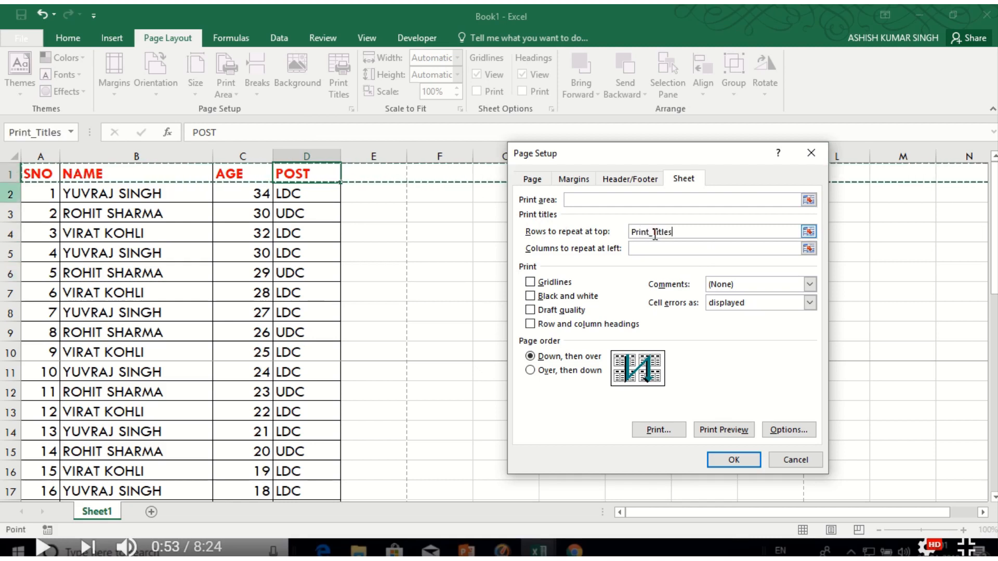
left_click_drag(677, 234, 595, 241)
key("BackSpace")
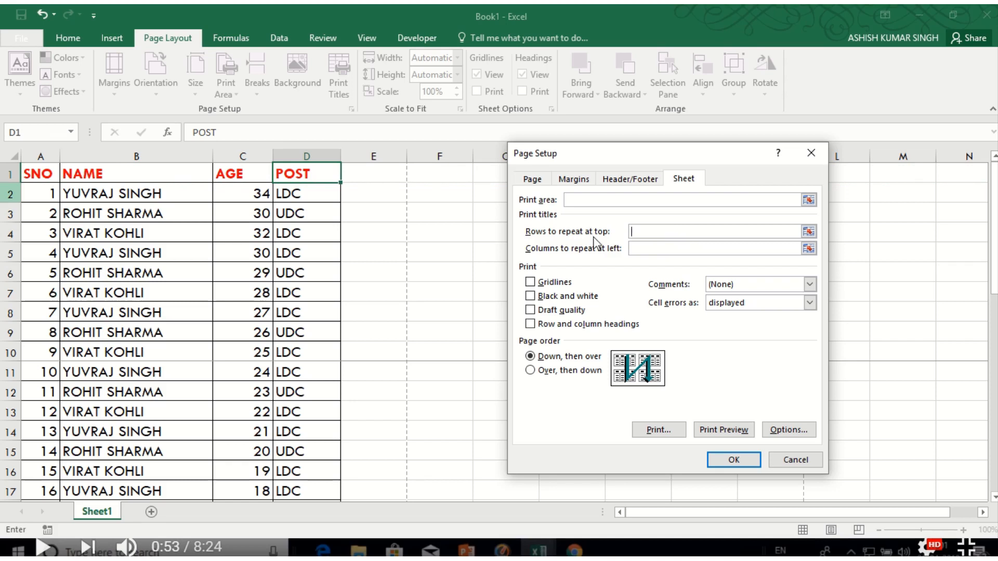
Pick header row 1 on the sheet as the row to repeat at the top of printed pages
left_click(809, 233)
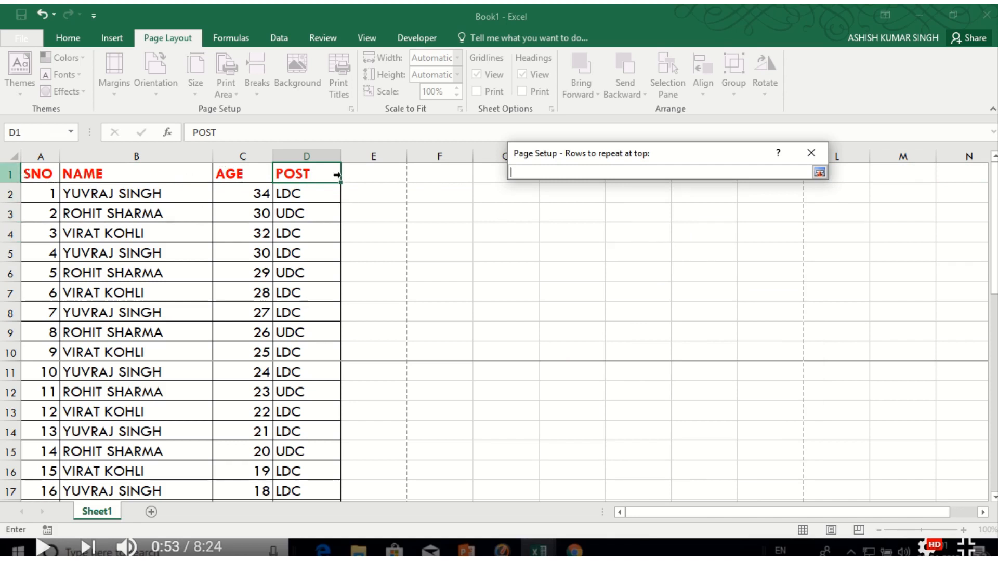
left_click(10, 174)
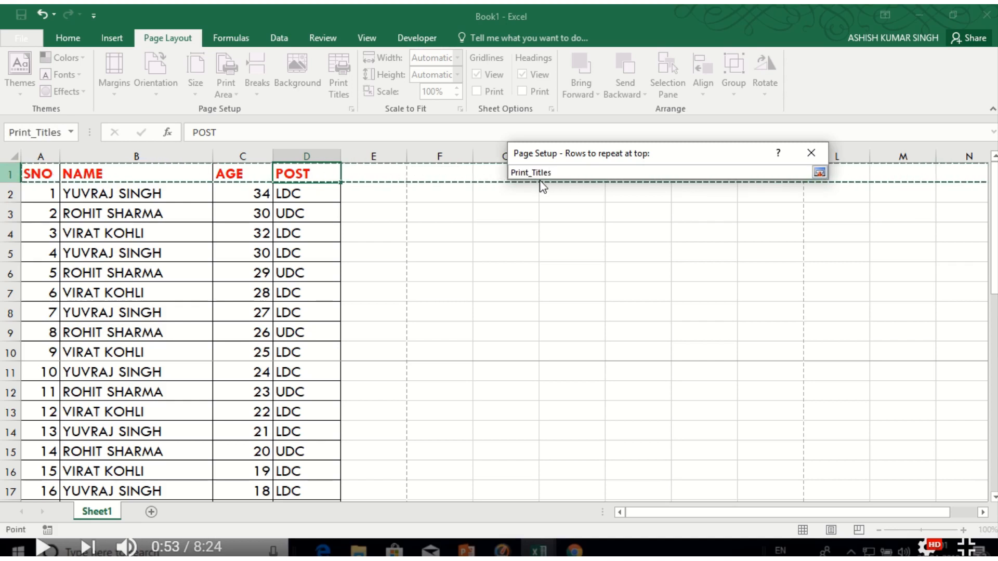
key("Return")
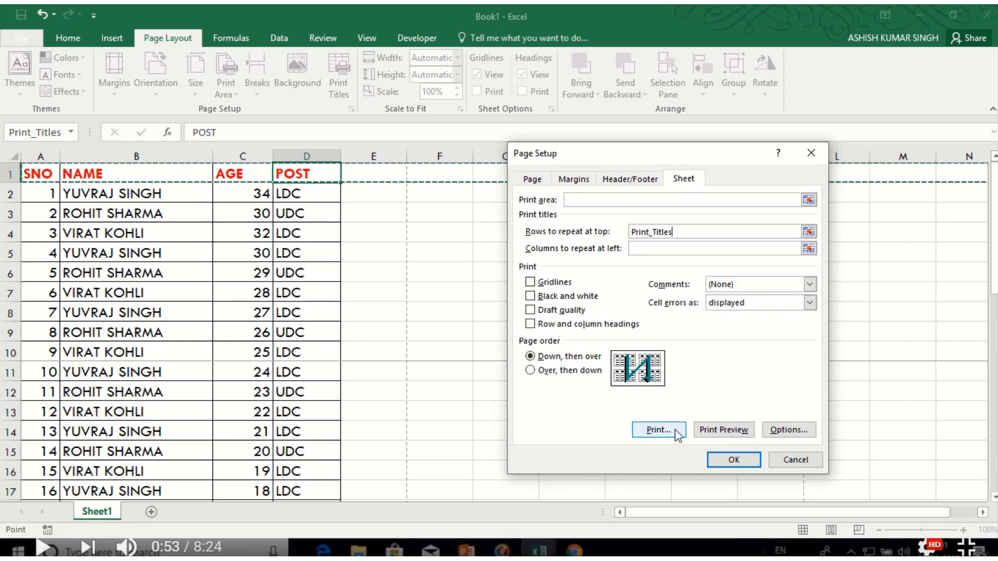
Check the repeated header row on the first two pages of the print preview
left_click(720, 436)
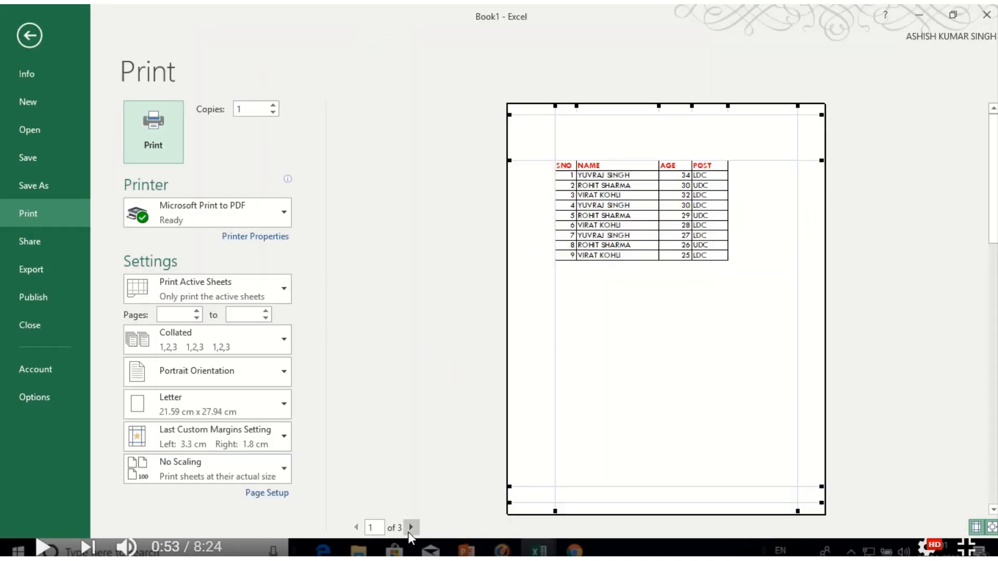
left_click(411, 528)
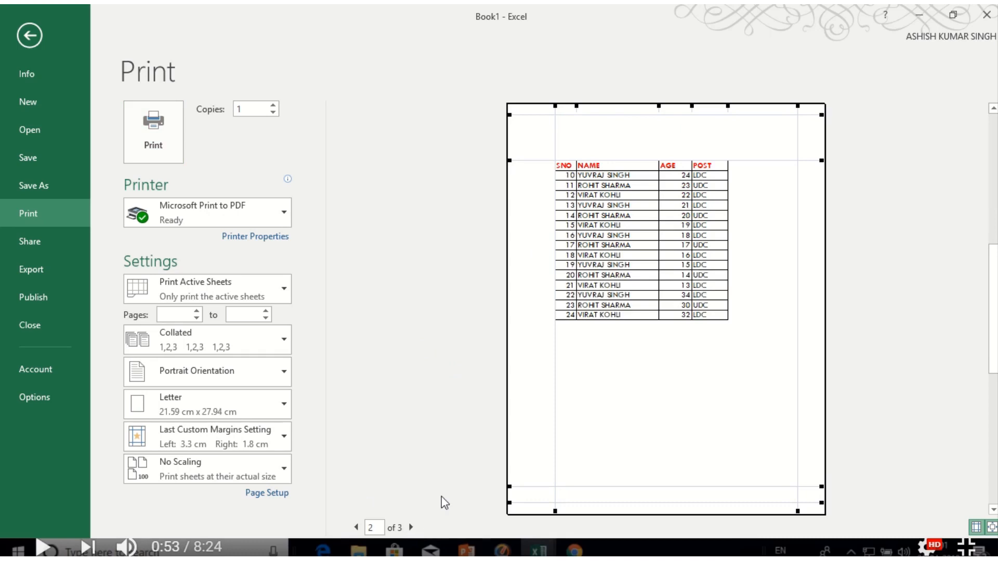
mouse_move(473, 6)
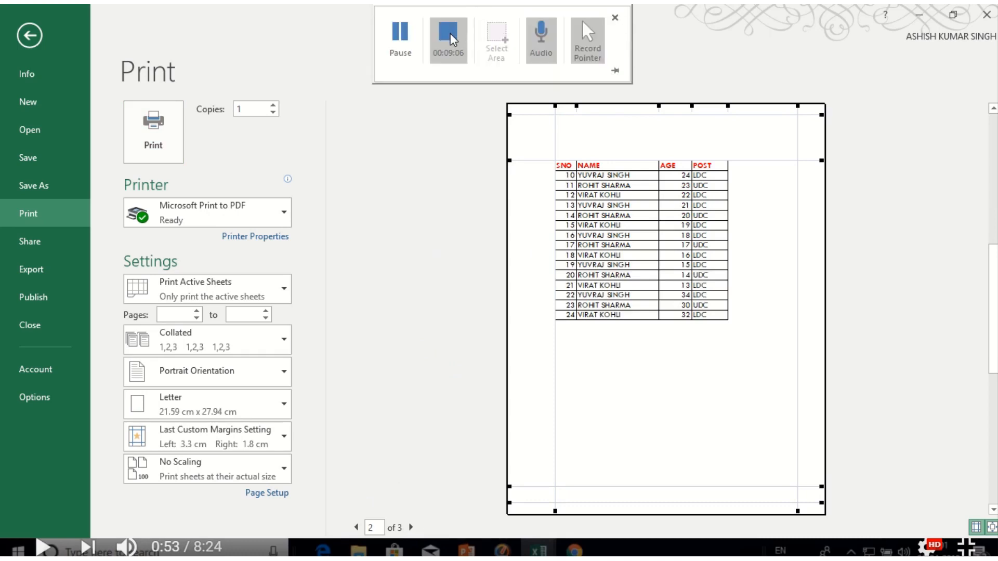